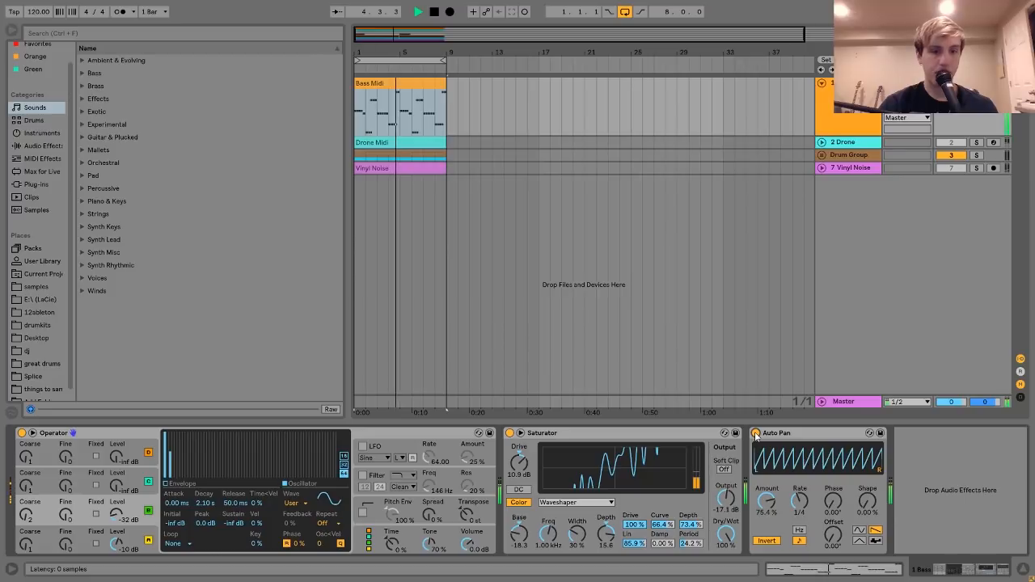
# Stop playback, bypass the Auto Pan on the bass track, and lower the computer keyboard's octave range
pyautogui.press('space')
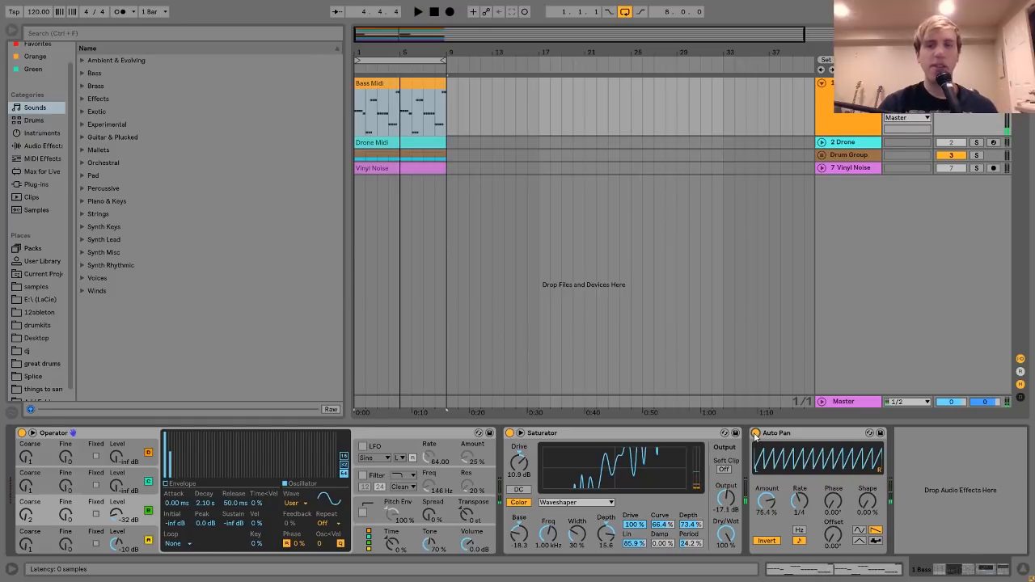
pyautogui.click(755, 434)
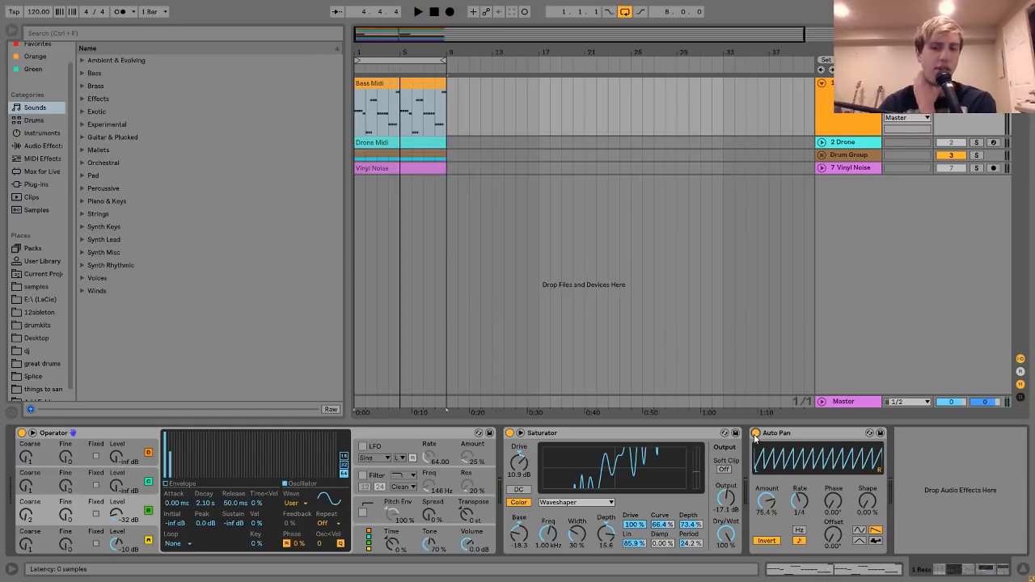
pyautogui.press('z')
pyautogui.press('z')
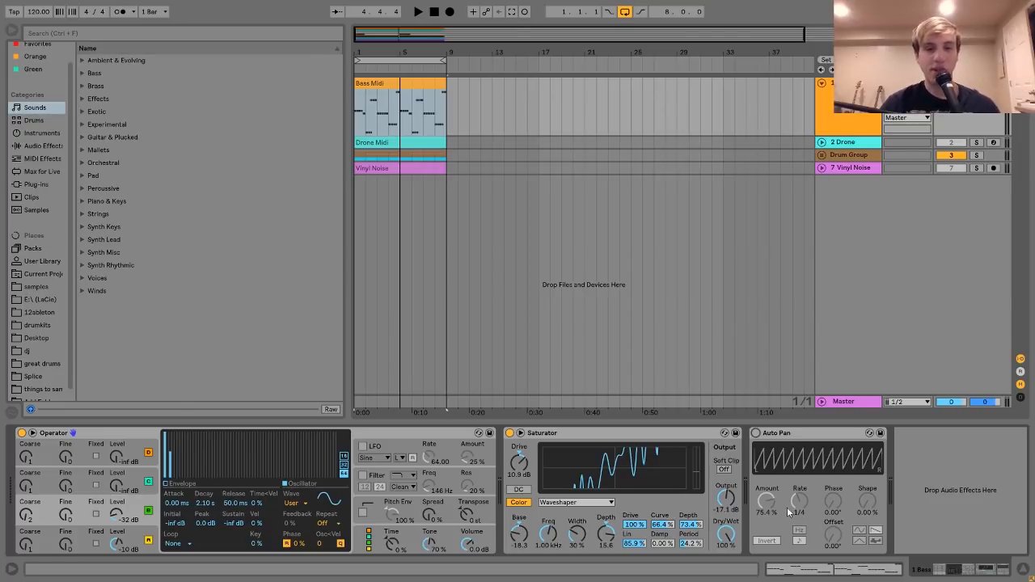
pyautogui.click(756, 433)
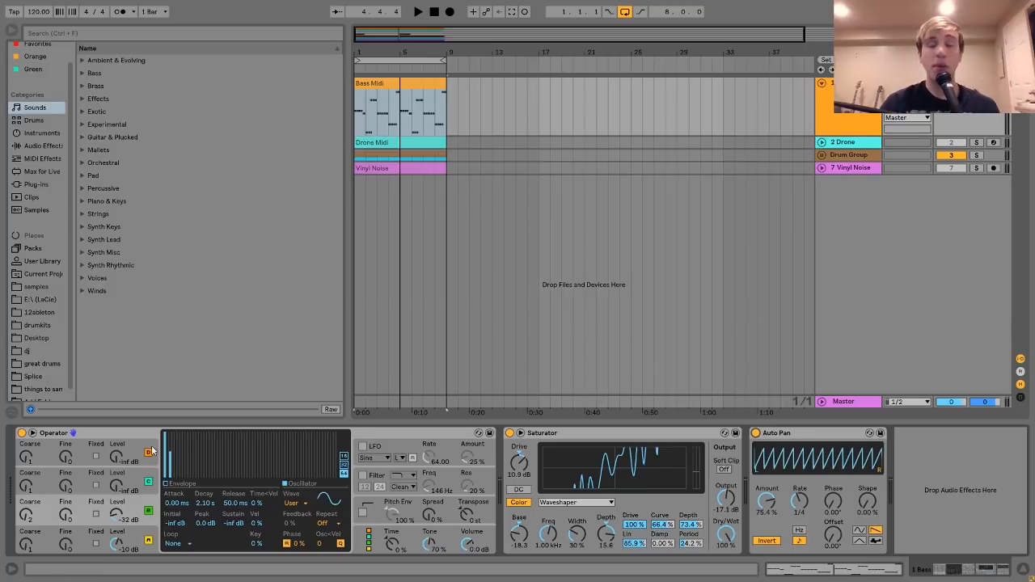
pyautogui.click(757, 433)
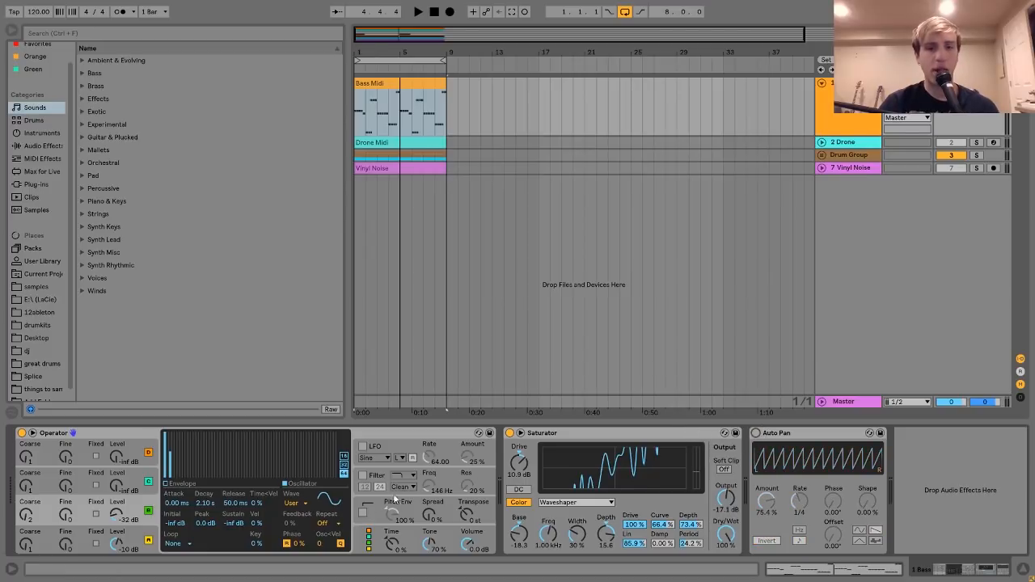
# Examine the waveforms of Operator's oscillators A and B, including oscillator B's wave choices and drawn harmonics
pyautogui.click(149, 535)
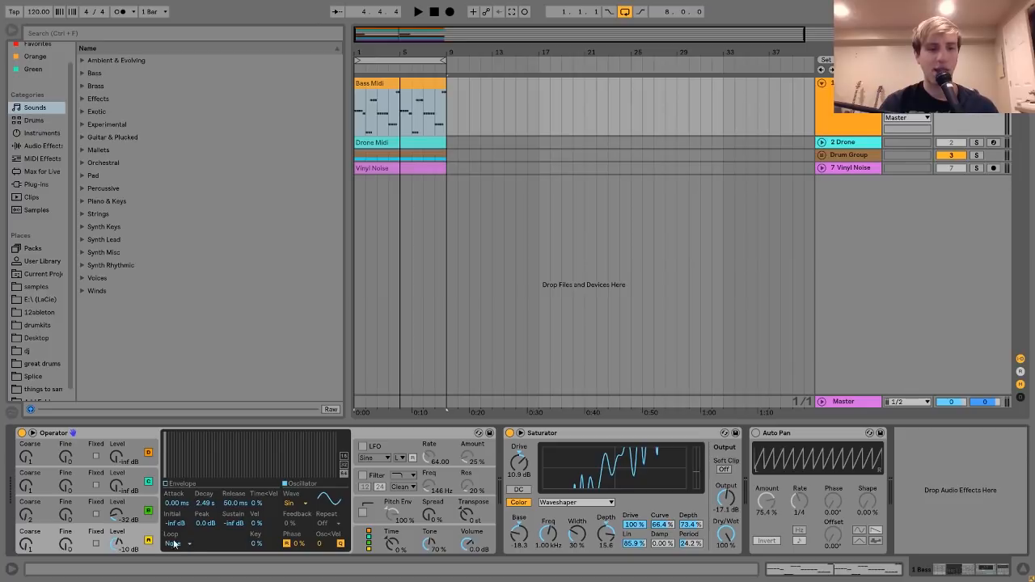
pyautogui.click(139, 504)
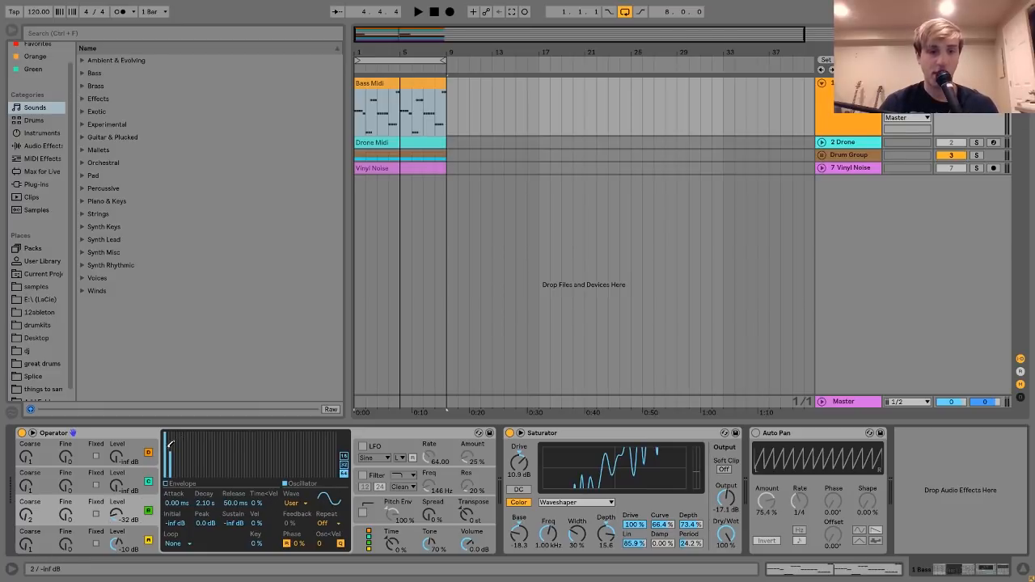
pyautogui.moveTo(169, 444); pyautogui.dragTo(173, 448)
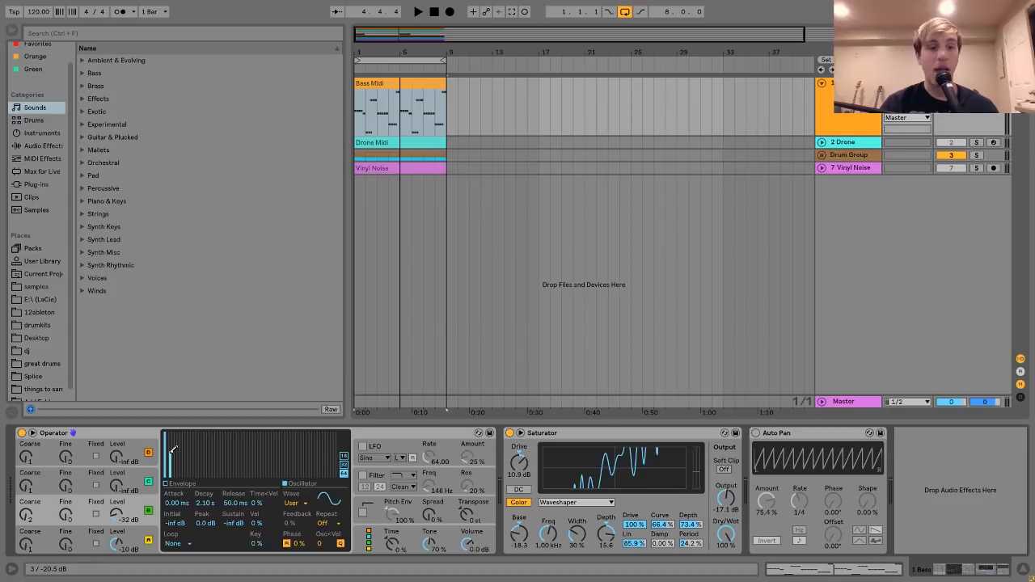
pyautogui.click(294, 506)
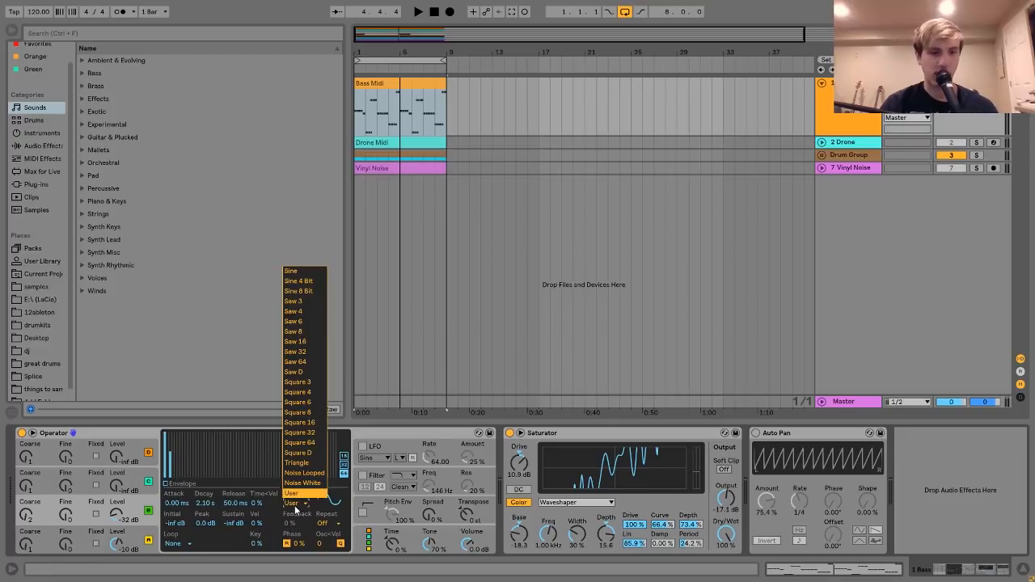
pyautogui.click(289, 272)
pyautogui.moveTo(173, 448); pyautogui.dragTo(172, 449)
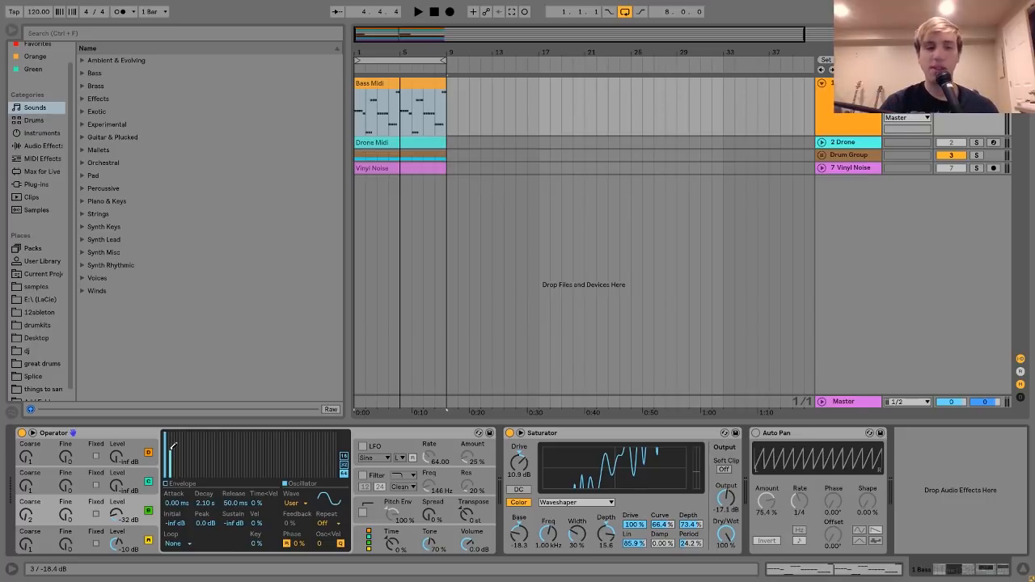
# Show Operator's envelope display and compare the envelopes of oscillators A and B
pyautogui.click(180, 484)
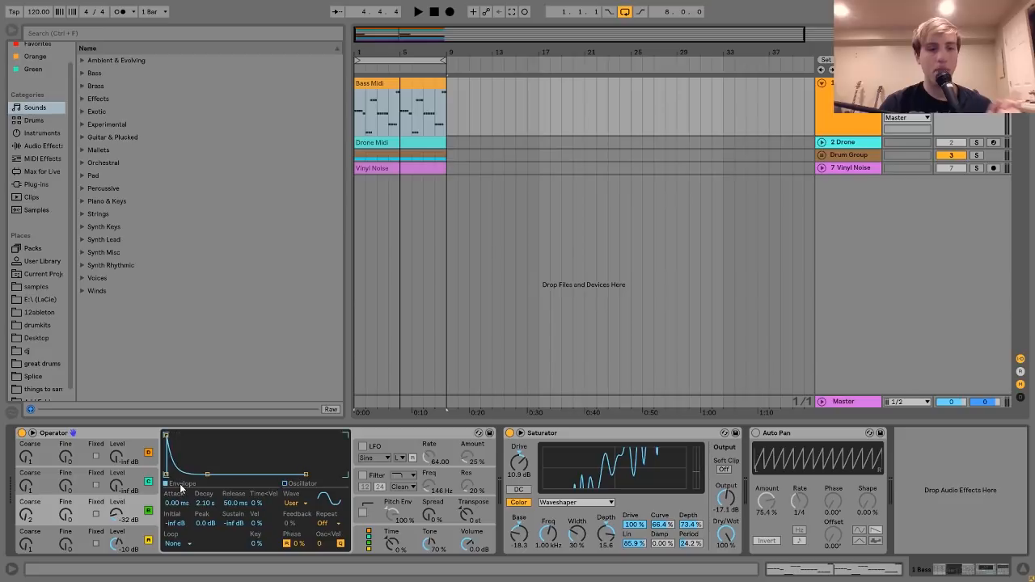
pyautogui.click(139, 540)
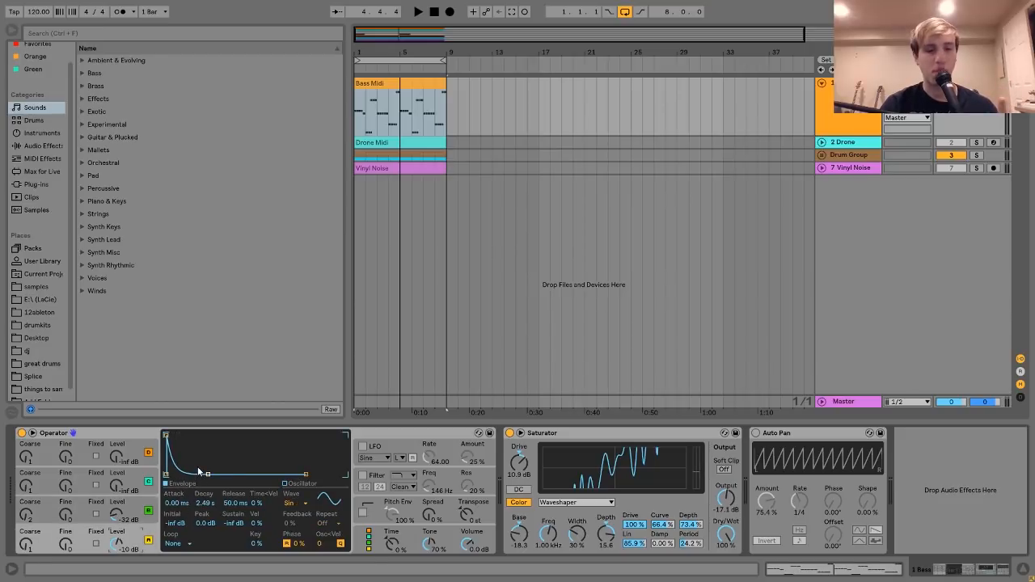
pyautogui.click(142, 509)
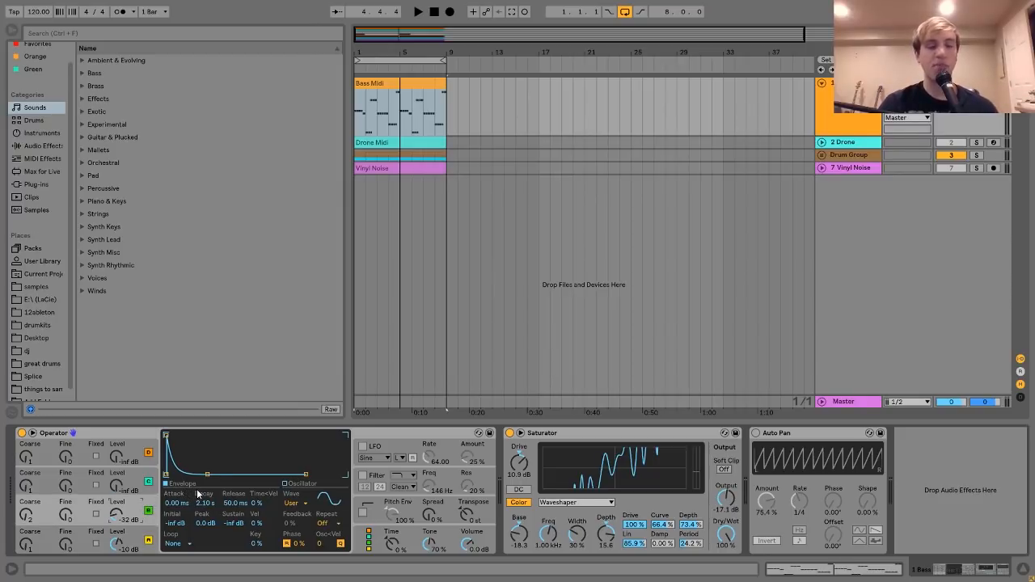
# Audition the Operator bass sound with the computer keyboard while shifting its octave range down and up
pyautogui.press('z')
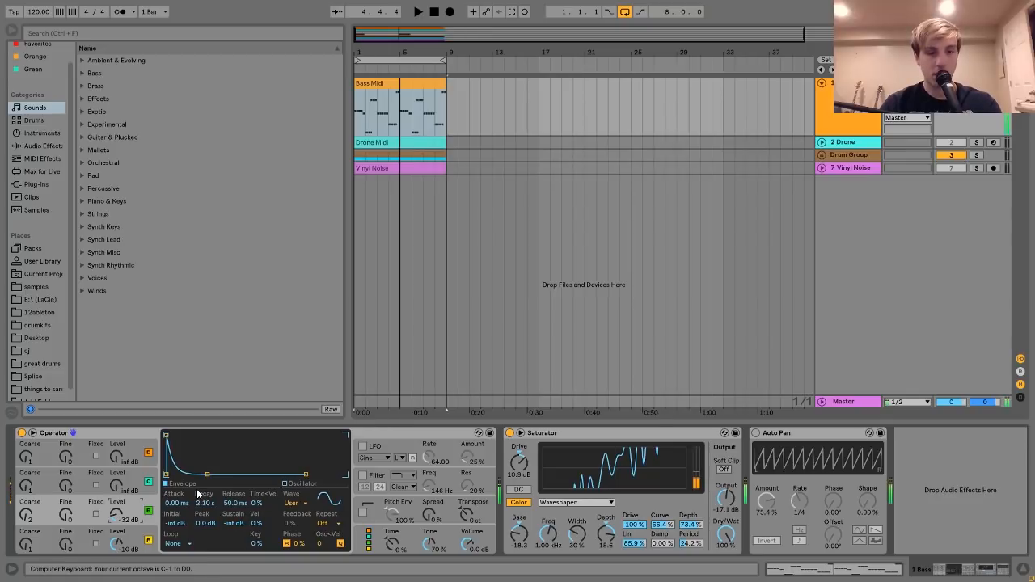
pyautogui.press('x')
pyautogui.press('x')
pyautogui.press('x')
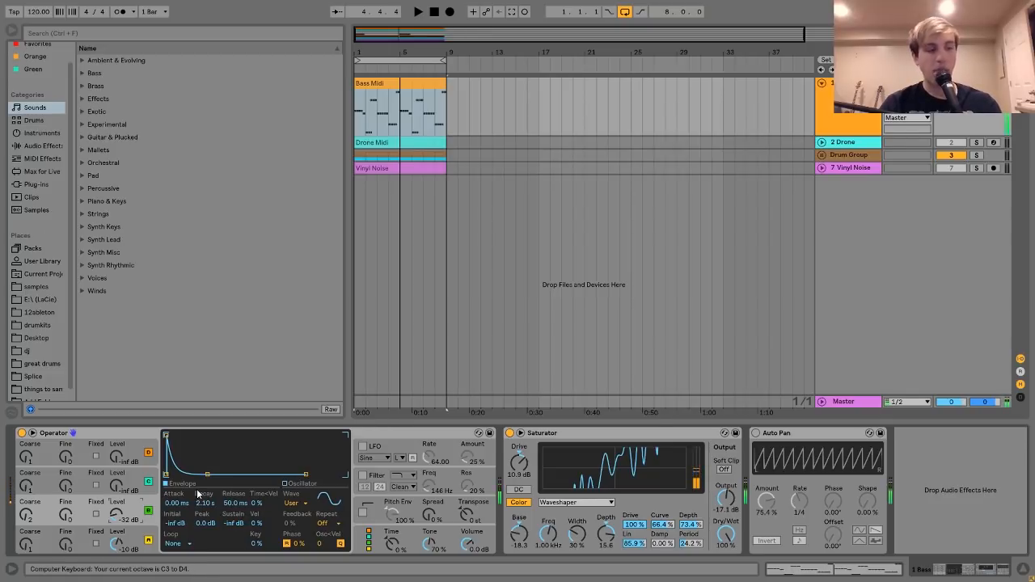
pyautogui.press('z')
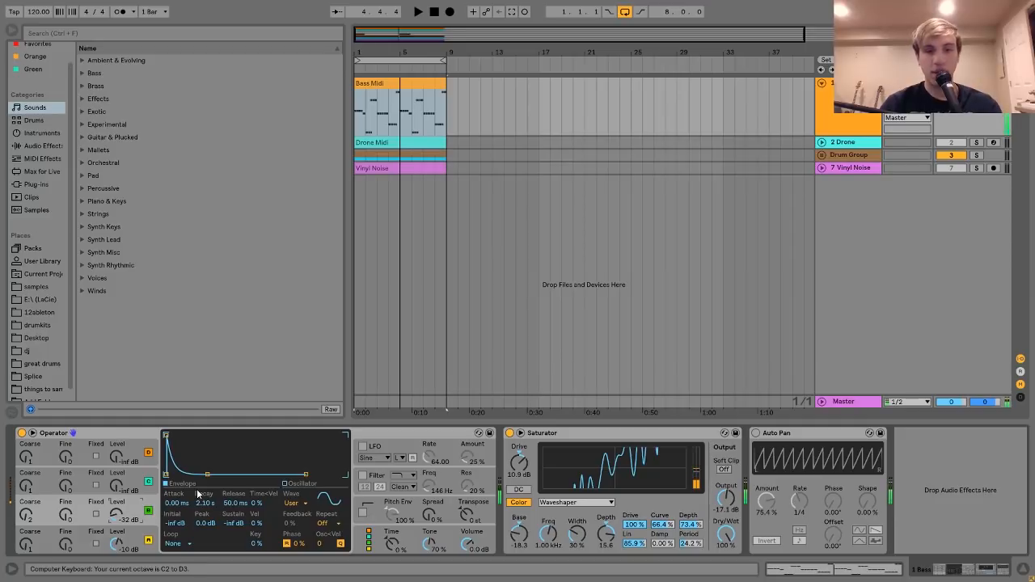
pyautogui.press('z')
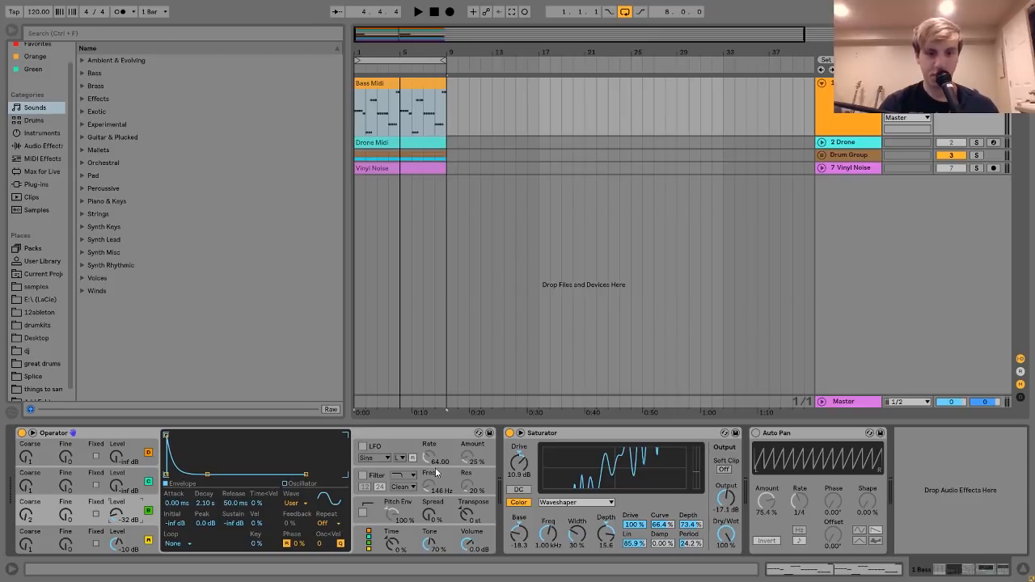
# Check Operator's global voice settings and its pitch envelope's glide settings
pyautogui.click(369, 551)
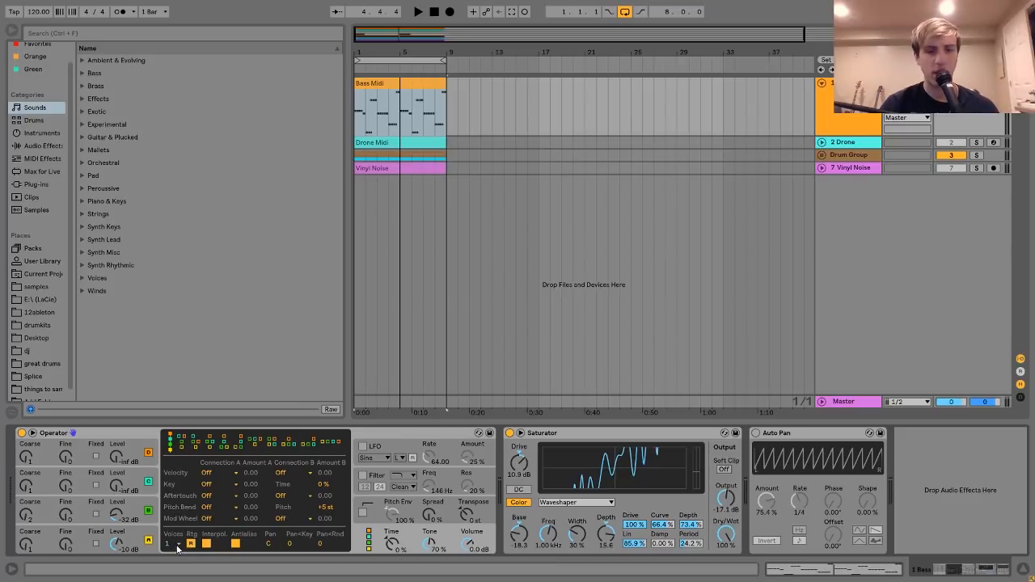
pyautogui.click(374, 504)
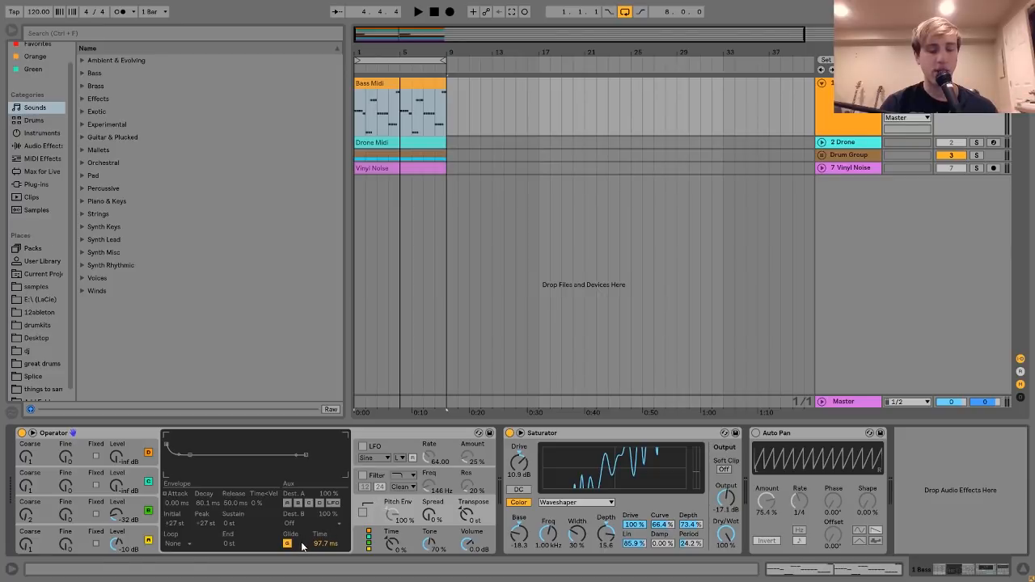
# Open the Bass Midi clip's notes, play a passage from bar 2, and stop playback
pyautogui.doubleClick(384, 83)
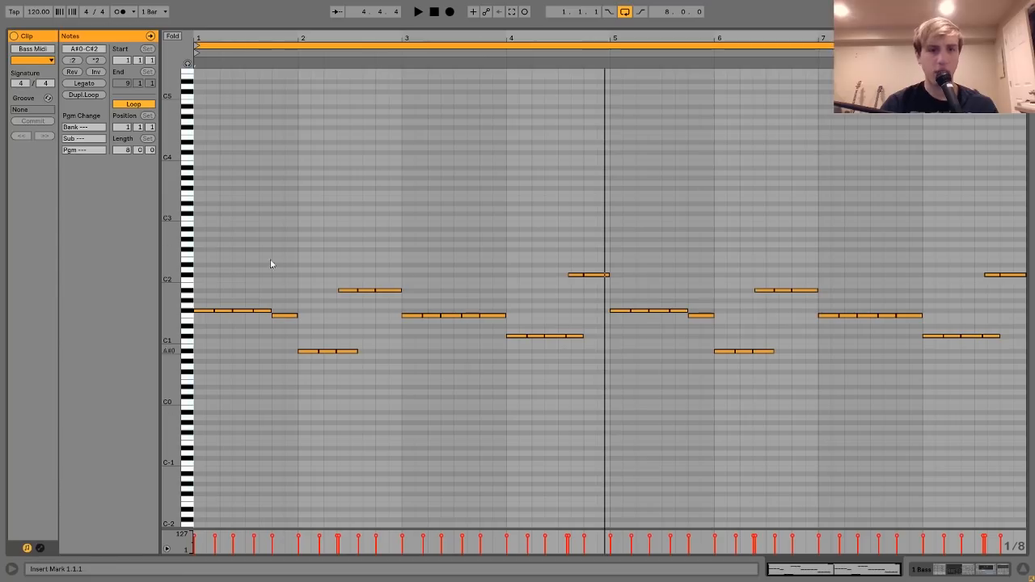
pyautogui.click(315, 53)
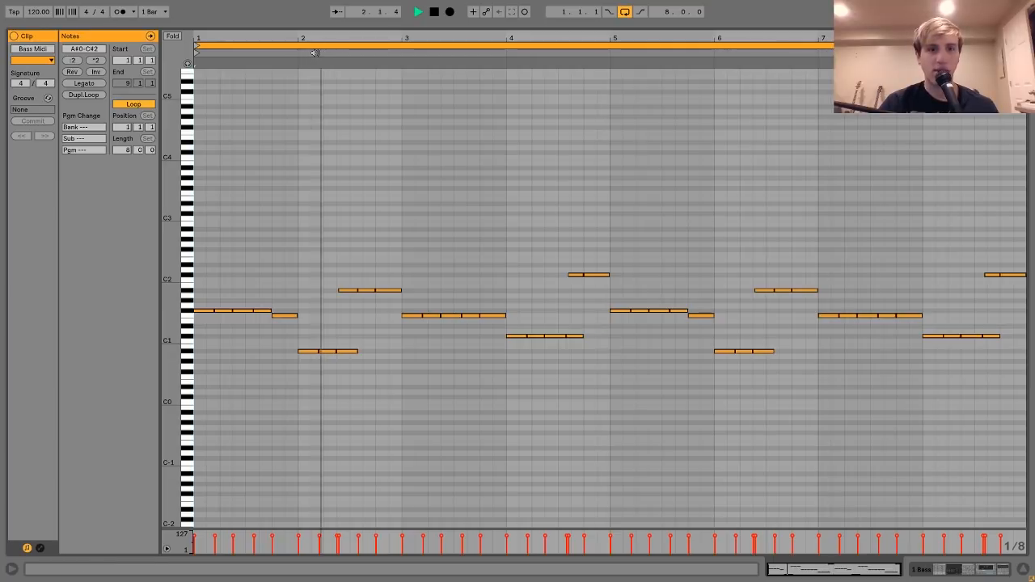
pyautogui.press('space')
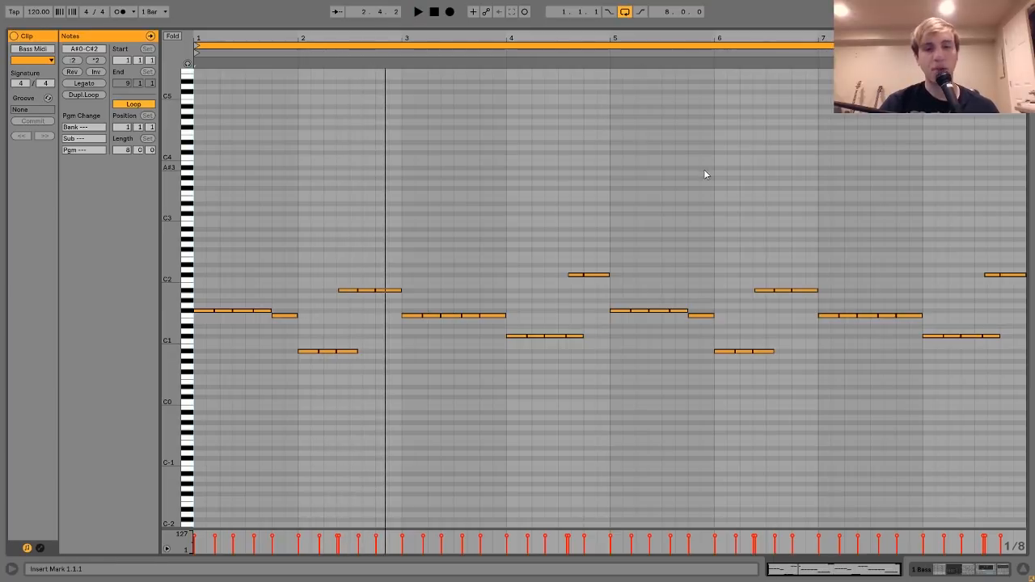
# Return to the bass track's devices and review Operator's voice count and glide time
pyautogui.click(975, 569)
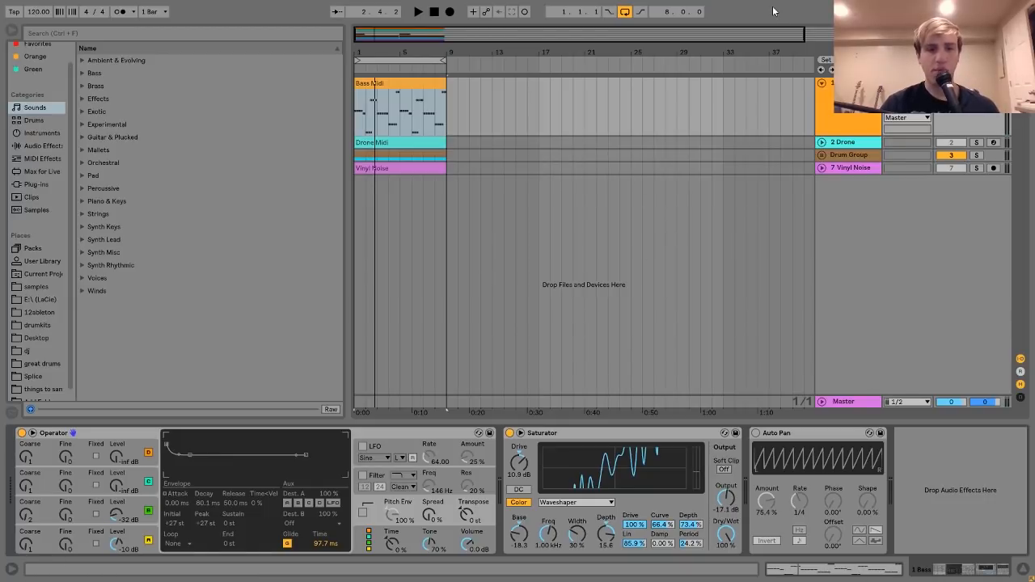
pyautogui.click(368, 549)
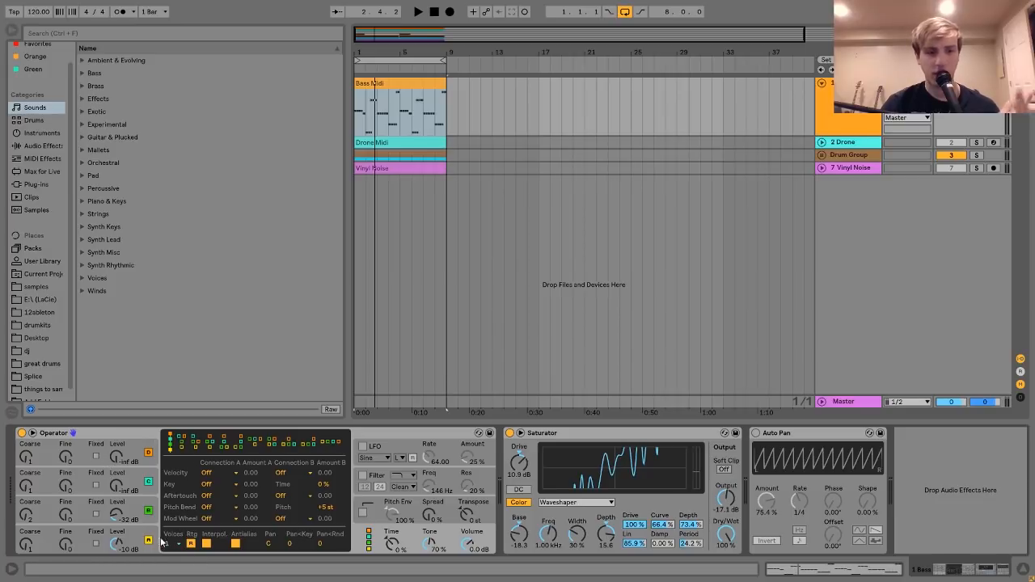
pyautogui.click(374, 507)
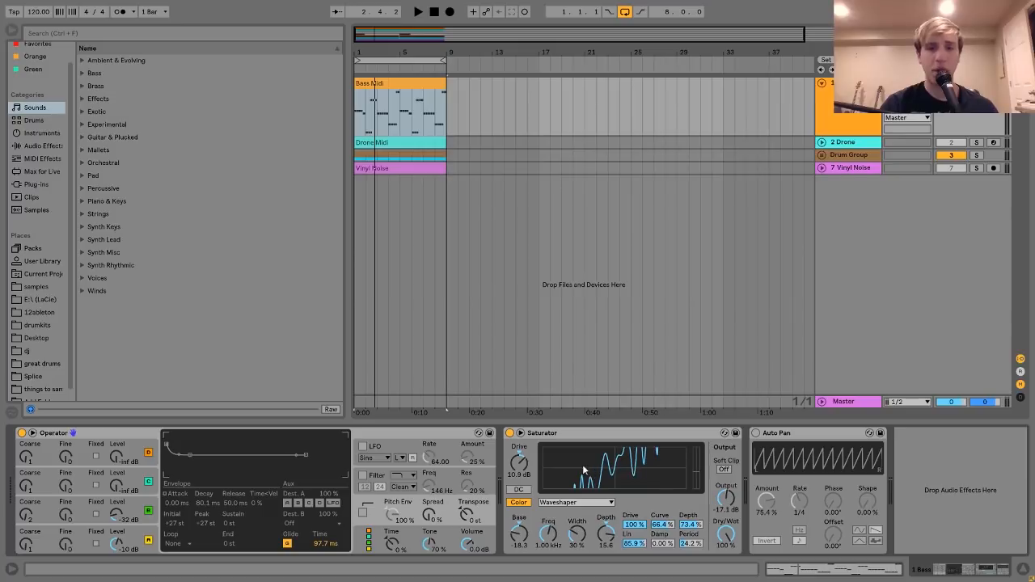
# Compare the bass line with the Saturator bypassed and re-enabled by playing it back from the start each time
pyautogui.click(525, 436)
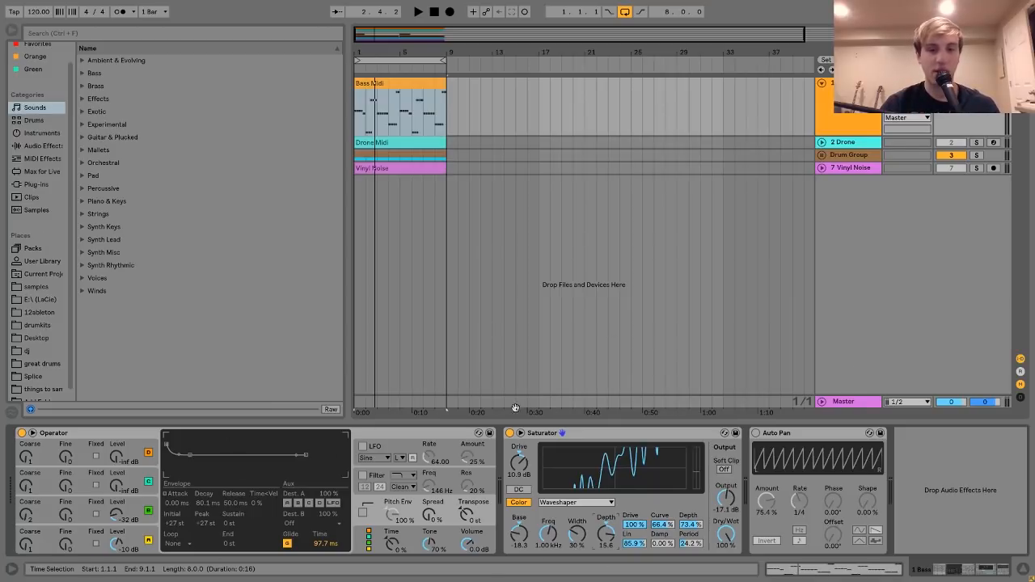
pyautogui.click(511, 434)
pyautogui.press('space')
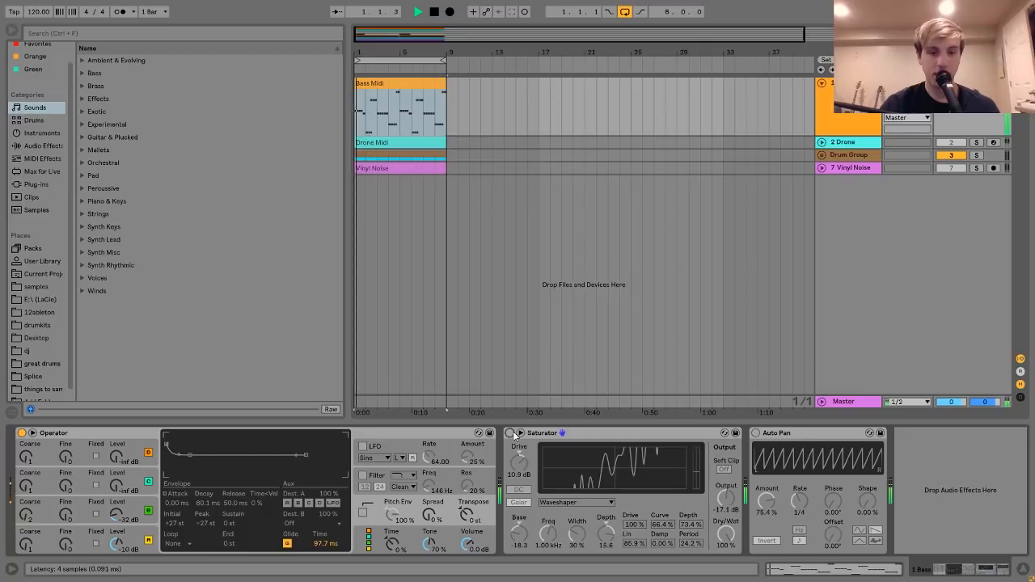
pyautogui.click(467, 546)
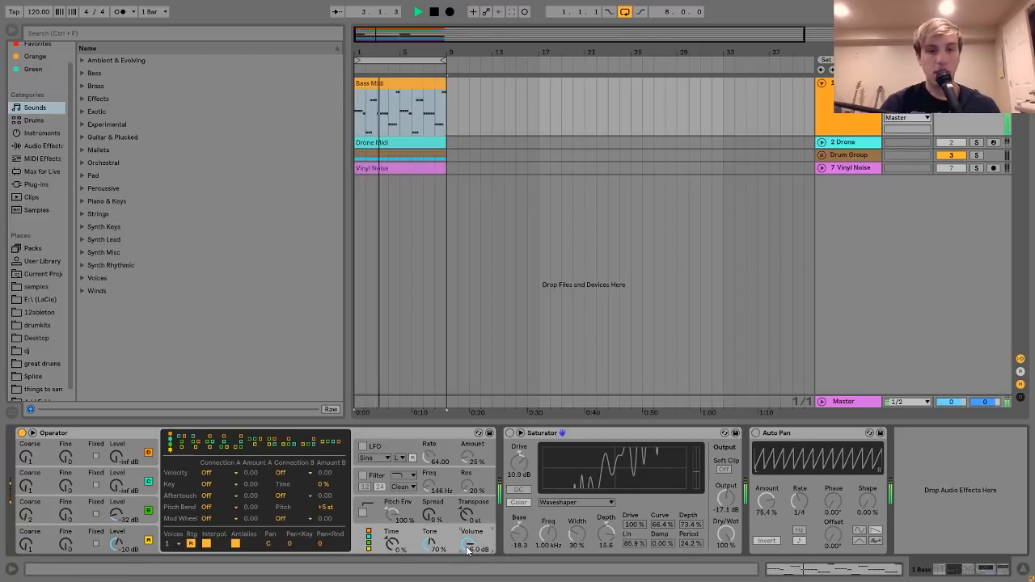
pyautogui.press('space')
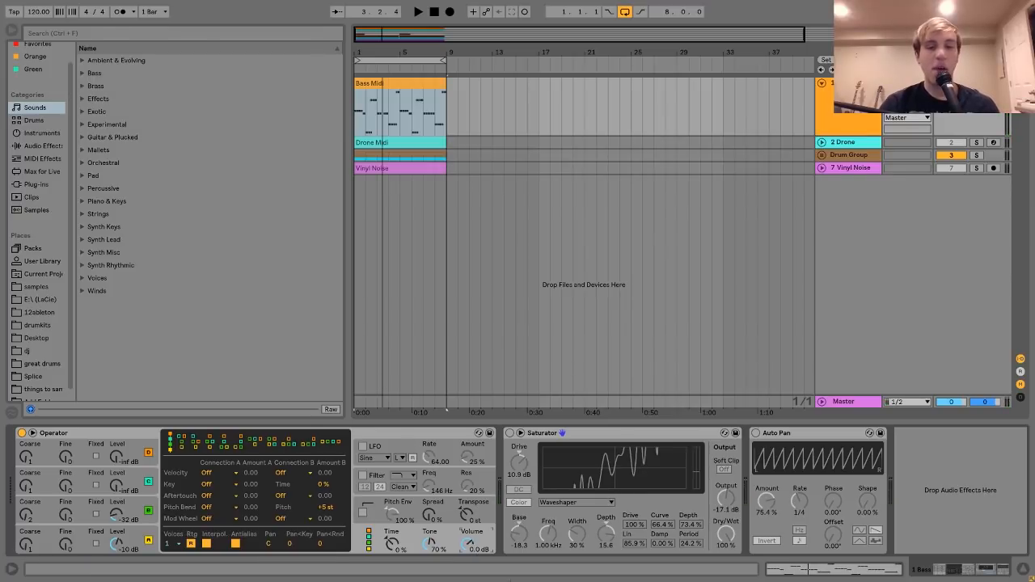
pyautogui.click(509, 434)
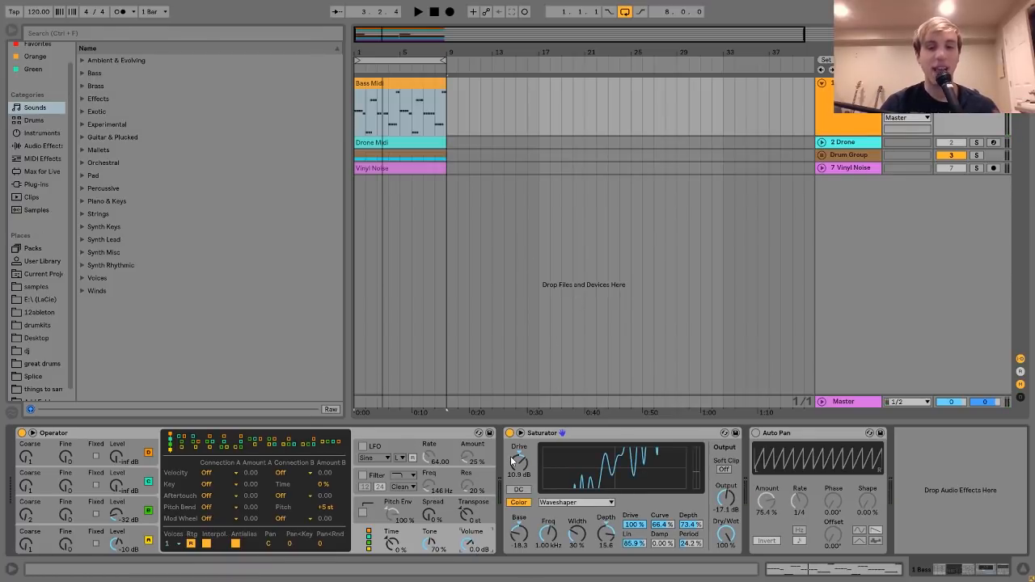
pyautogui.press('space')
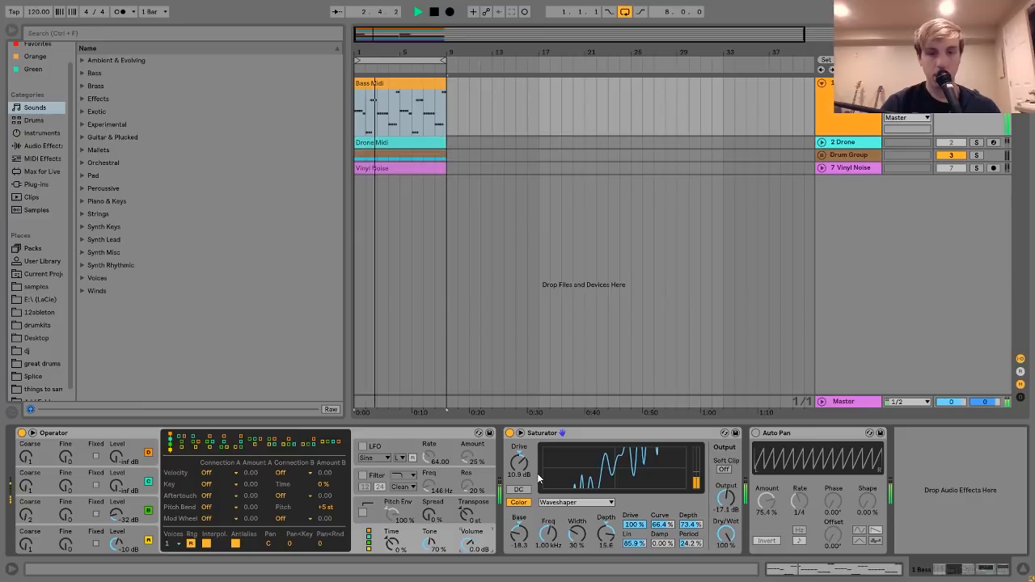
pyautogui.press('space')
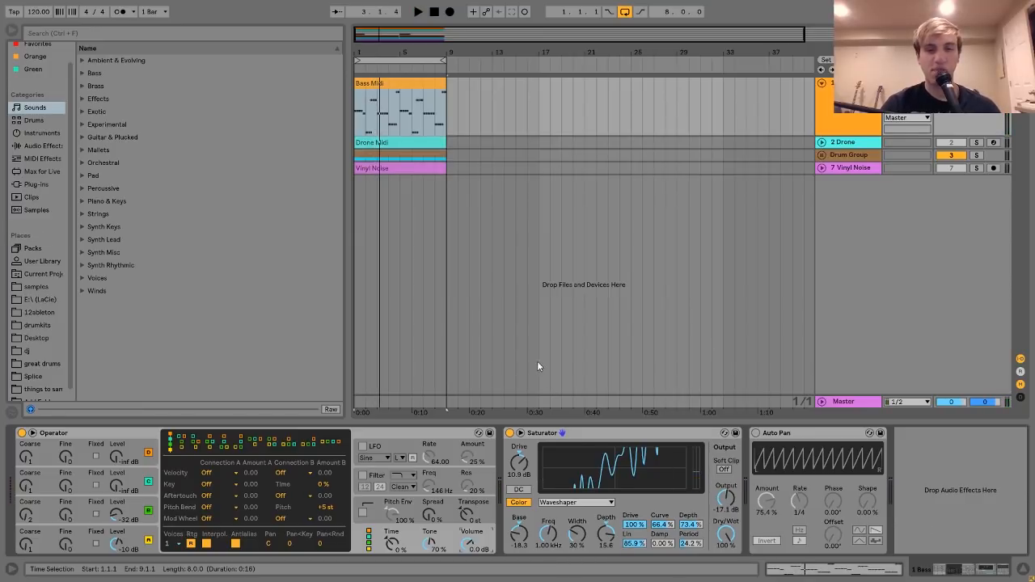
pyautogui.click(540, 435)
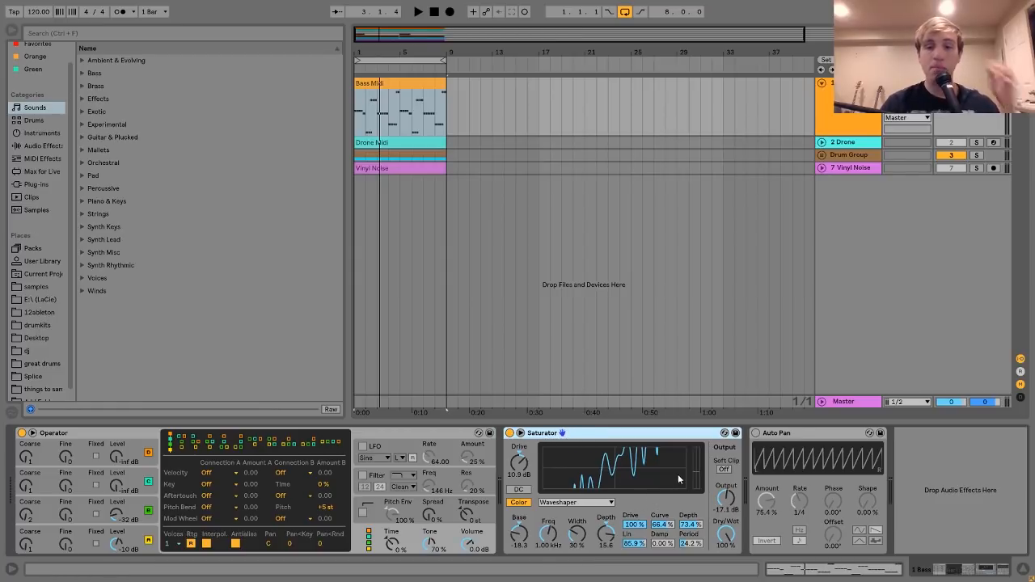
# Turn the Auto Pan on and set its phase to 0°
pyautogui.click(755, 434)
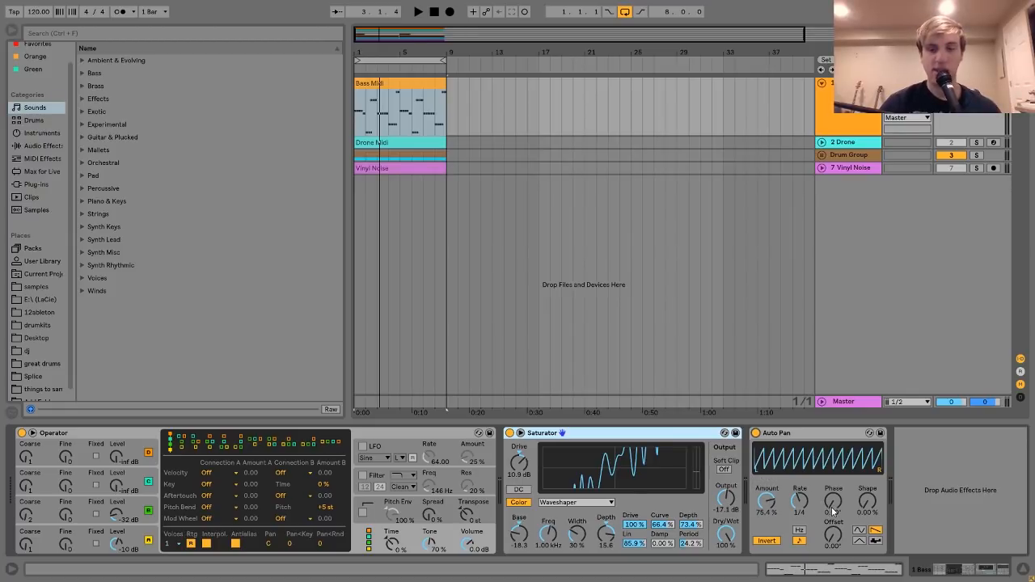
pyautogui.moveTo(833, 512)
pyautogui.mouseDown()
pyautogui.moveTo(833, 495)
pyautogui.moveTo(833, 517)
pyautogui.mouseUp()
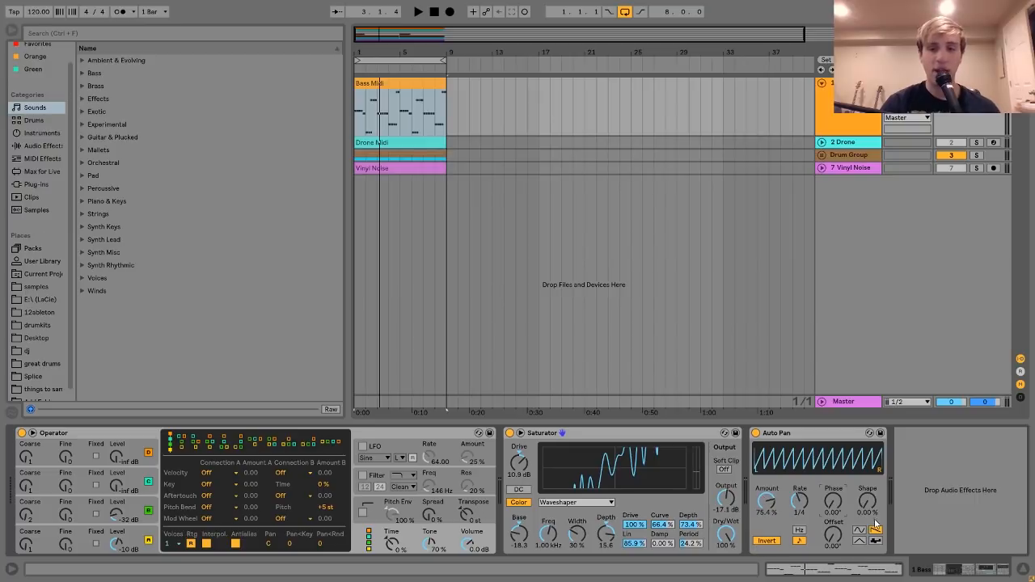
# Toggle the Auto Pan's Invert option off and back on, and play the bass from the start with the Drum Group soloed
pyautogui.click(760, 546)
pyautogui.click(760, 546)
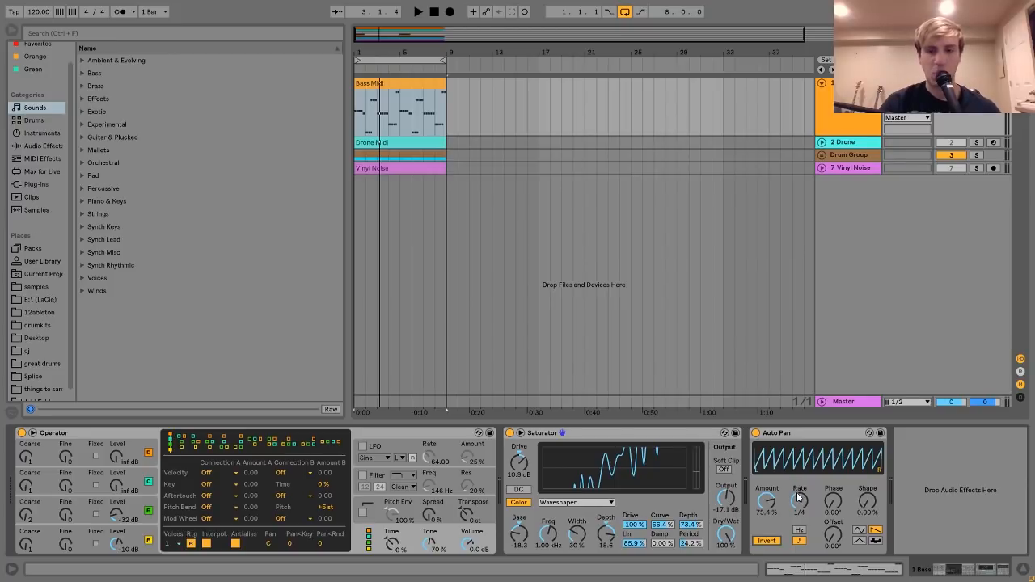
pyautogui.press('space')
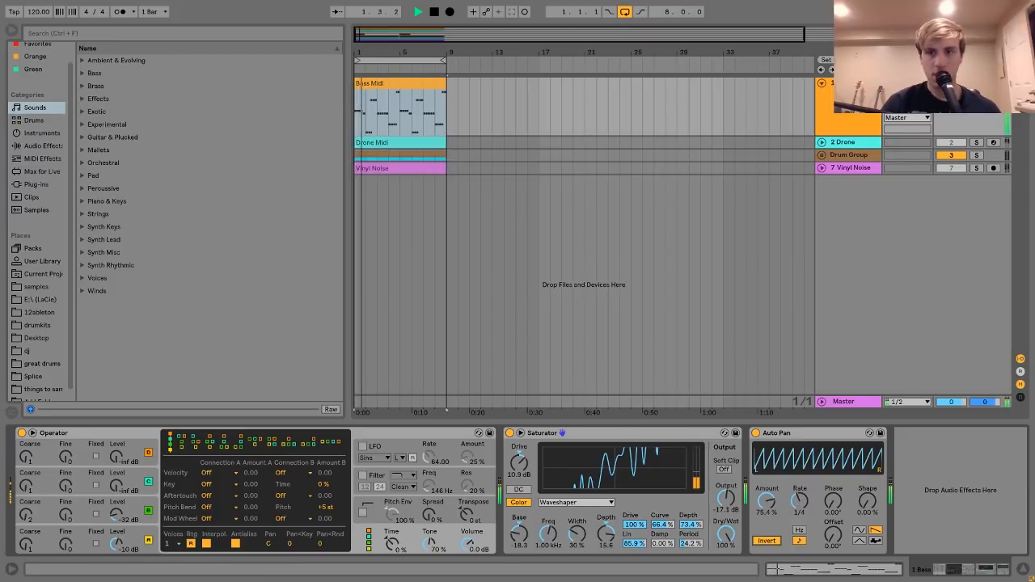
pyautogui.click(976, 155)
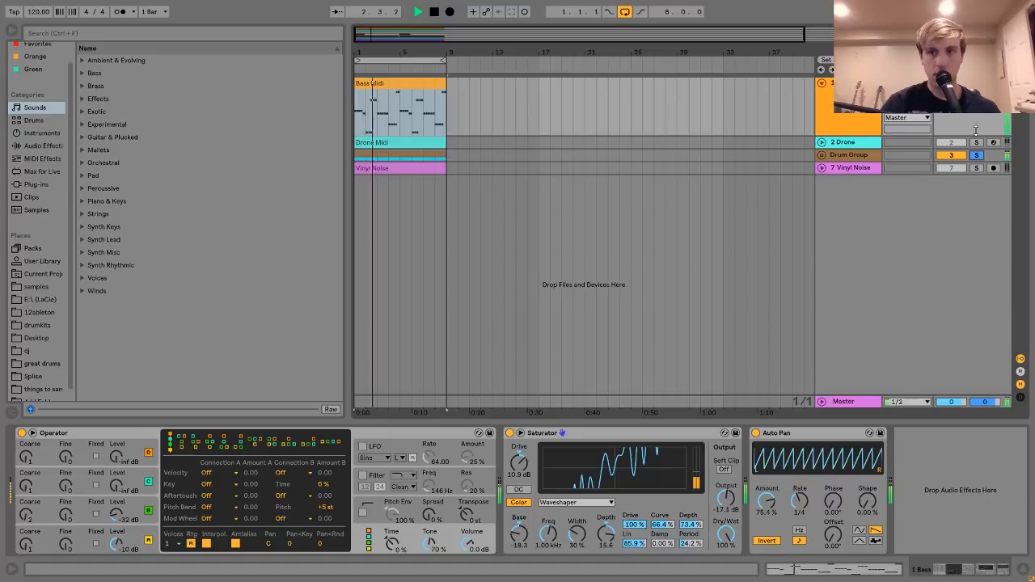
pyautogui.press('space')
# Solo the bass track alone, add the Drum Group back to the solo, and replay both briefly from the start
pyautogui.click(976, 83)
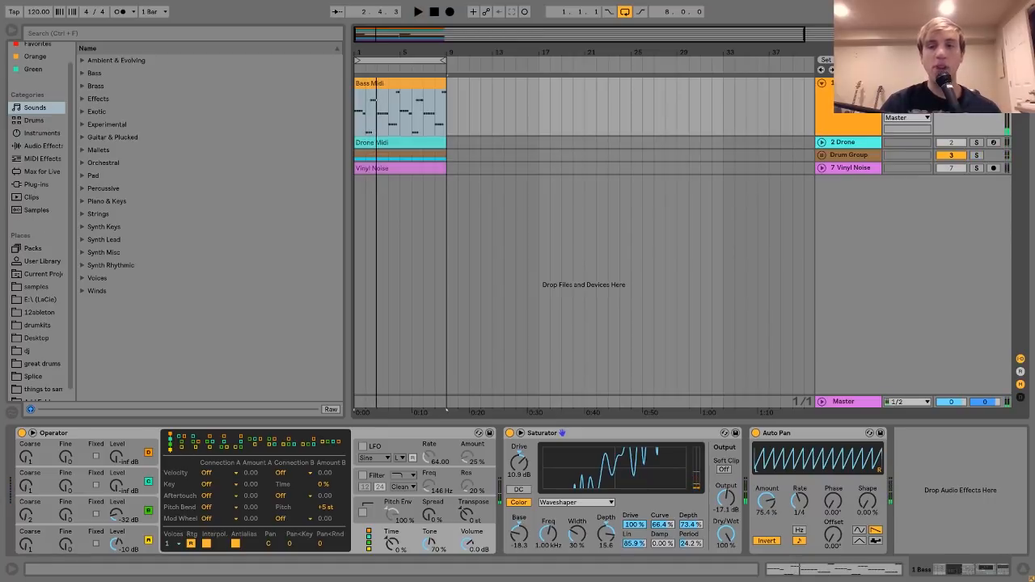
pyautogui.click(849, 84)
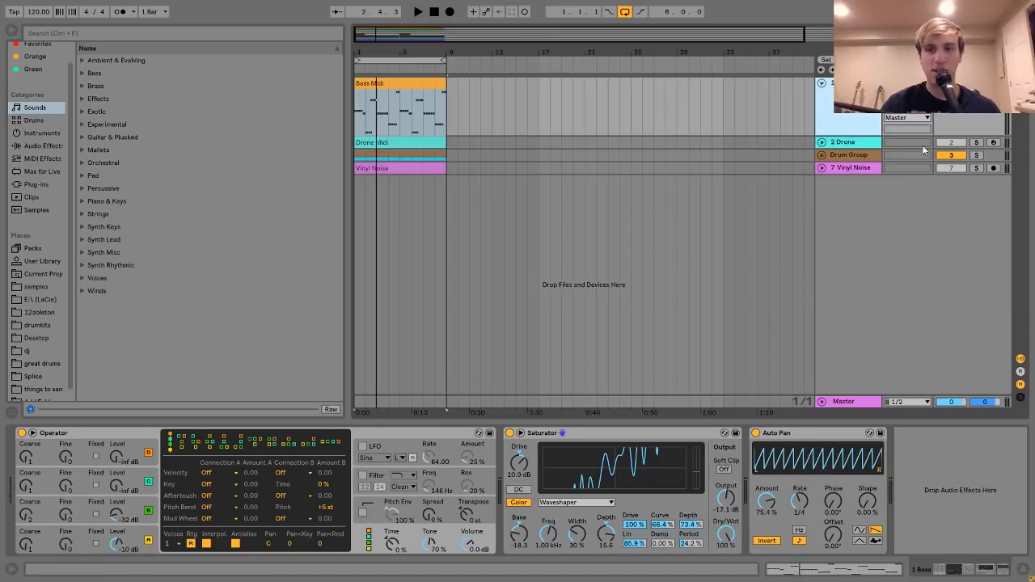
pyautogui.click(975, 156)
pyautogui.press('space')
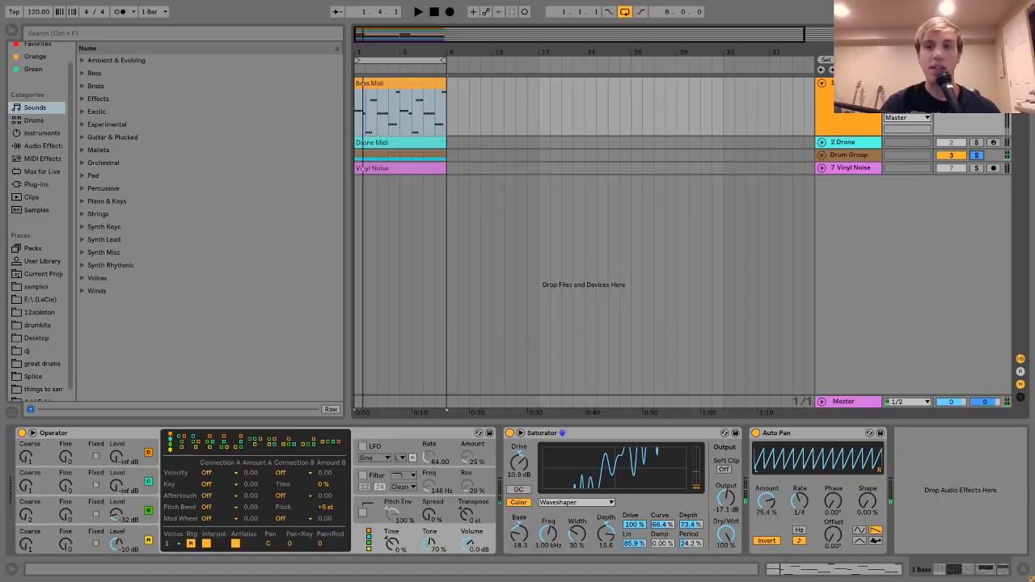
pyautogui.click(853, 87)
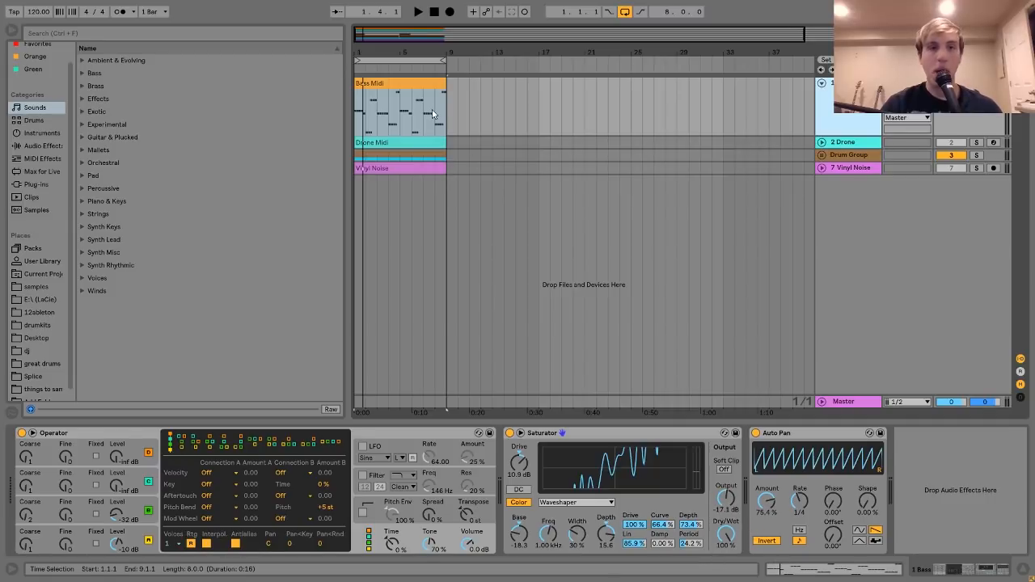
# Open the Bass Midi clip's notes, place the insert marker at 1.2.1, and play the passage from there
pyautogui.doubleClick(394, 88)
pyautogui.click(220, 153)
pyautogui.moveTo(207, 37)
pyautogui.mouseDown()
pyautogui.moveTo(207, 101)
pyautogui.moveTo(231, 99)
pyautogui.moveTo(207, 36)
pyautogui.mouseUp()
pyautogui.press('space')
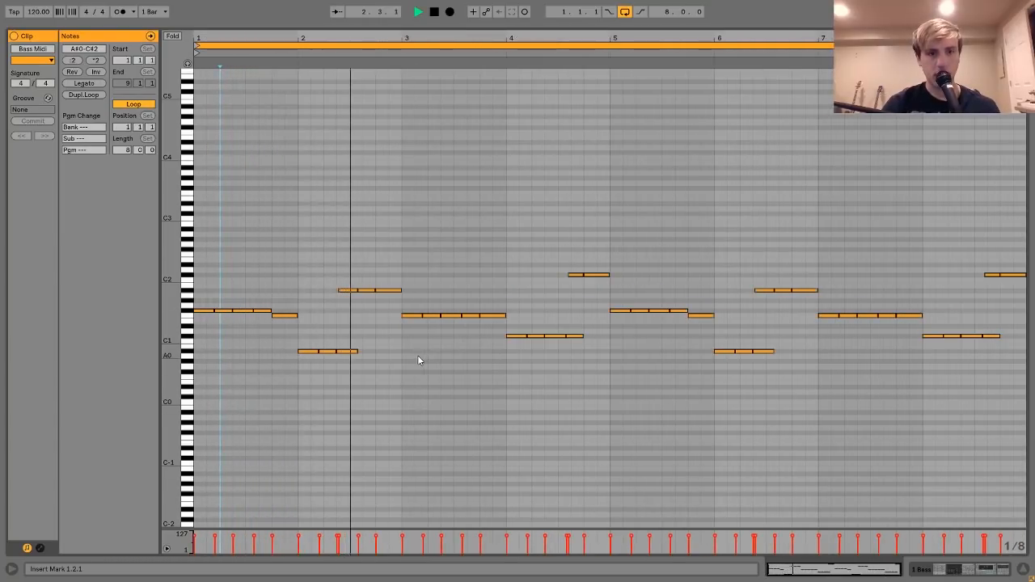
pyautogui.press('space')
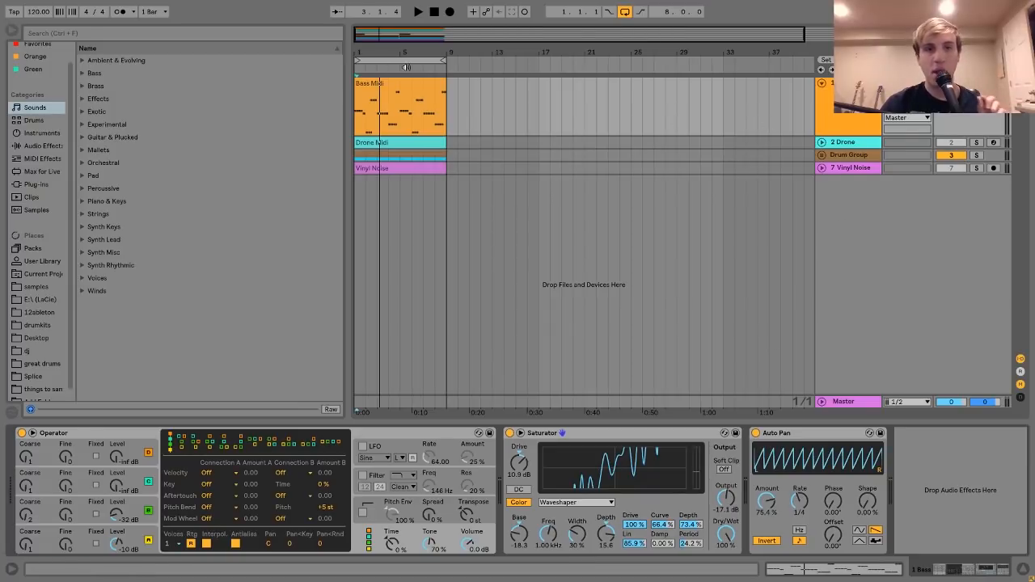
# Reopen the Bass Midi clip, play the line from its first F#1 note, stop, and return to the bass track's devices
pyautogui.click(421, 87)
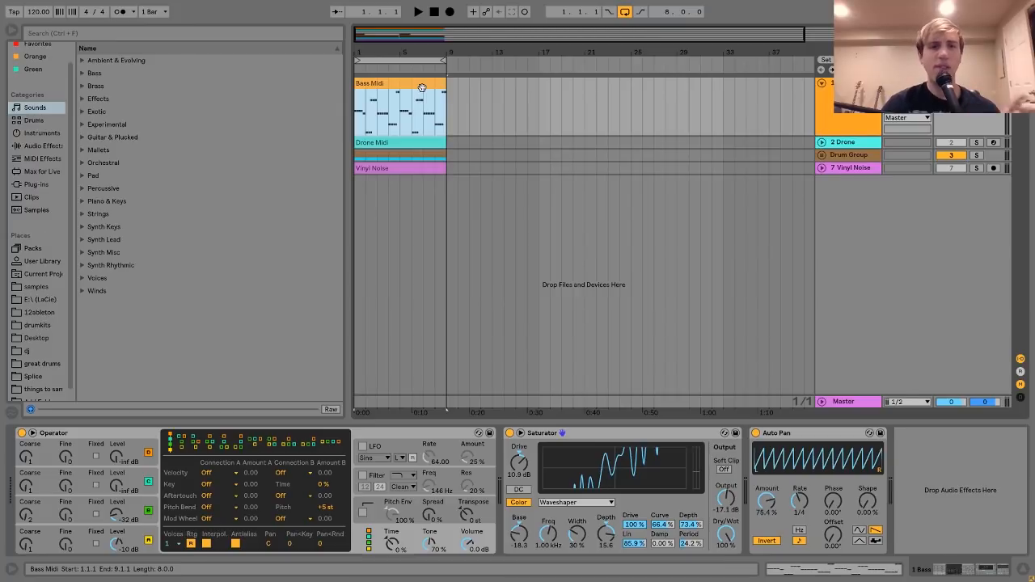
pyautogui.doubleClick(422, 87)
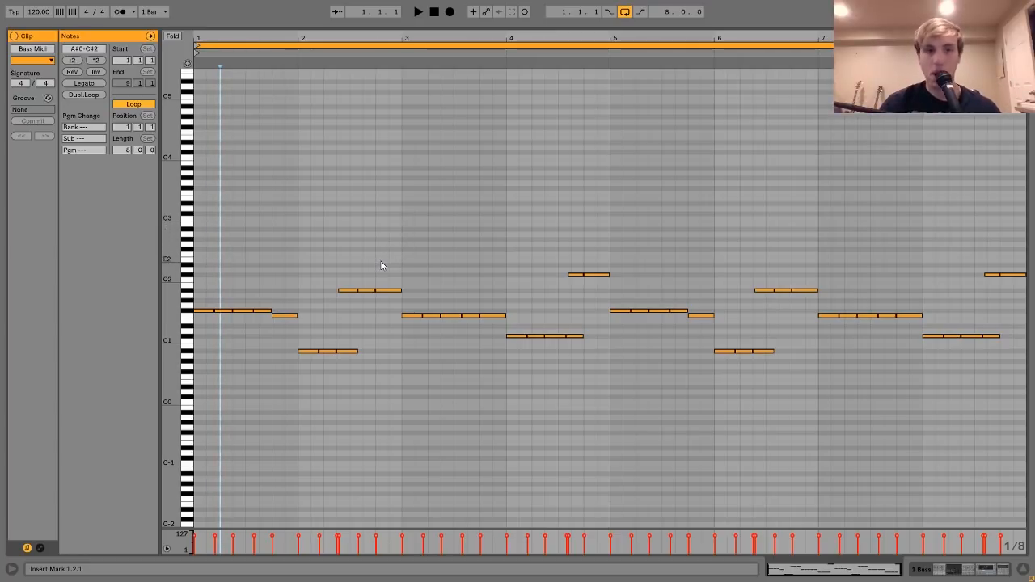
pyautogui.click(207, 311)
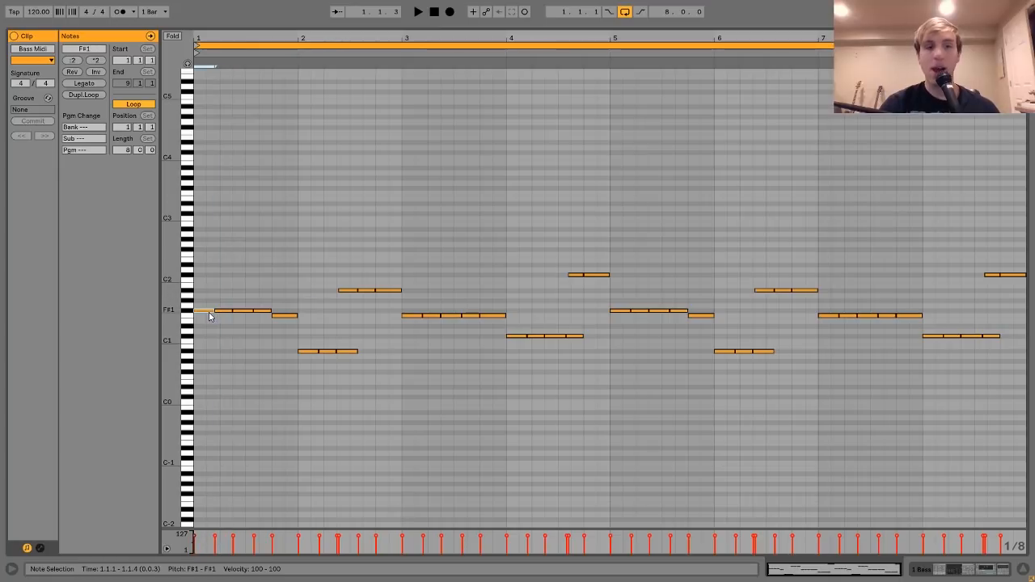
pyautogui.press('space')
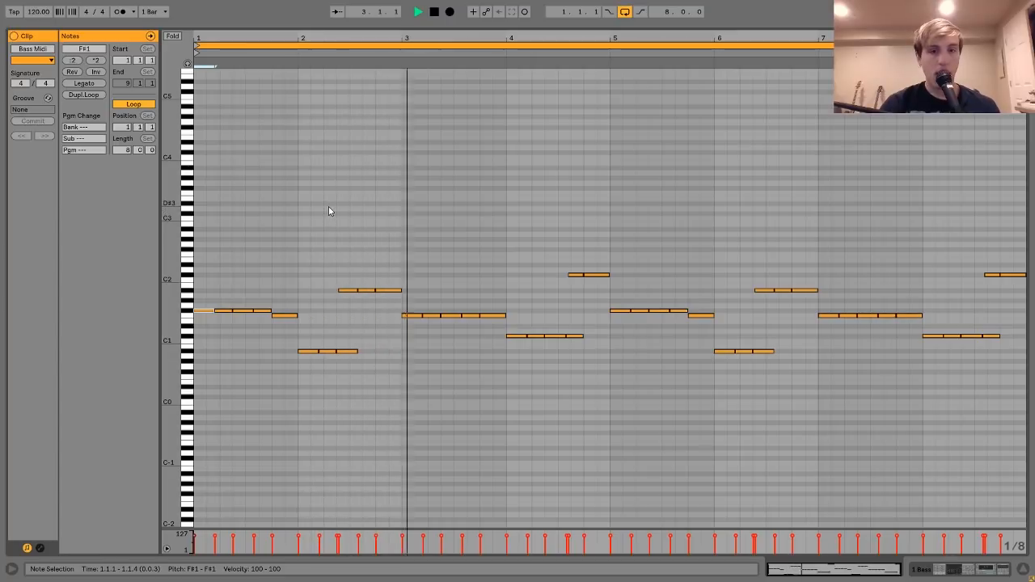
pyautogui.press('space')
pyautogui.click(962, 574)
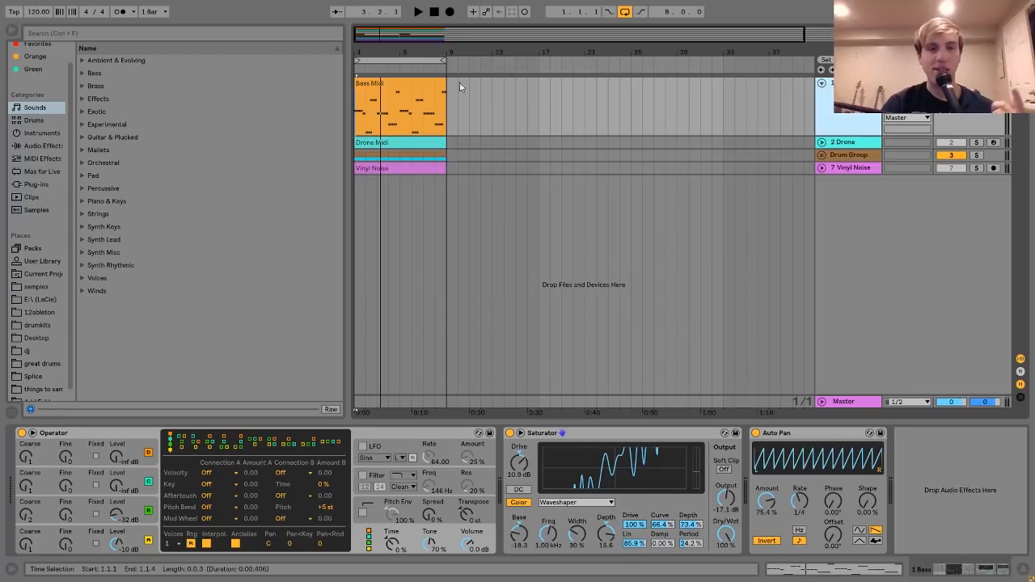
# Unfold the Drone track and view its device chain before returning to the bass track's devices
pyautogui.click(380, 83)
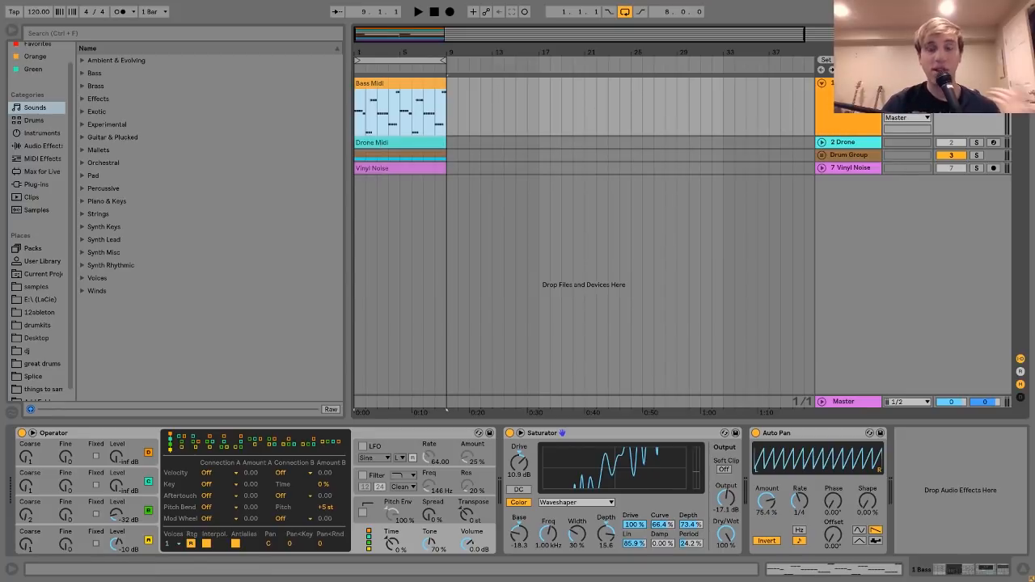
pyautogui.click(823, 142)
pyautogui.click(846, 144)
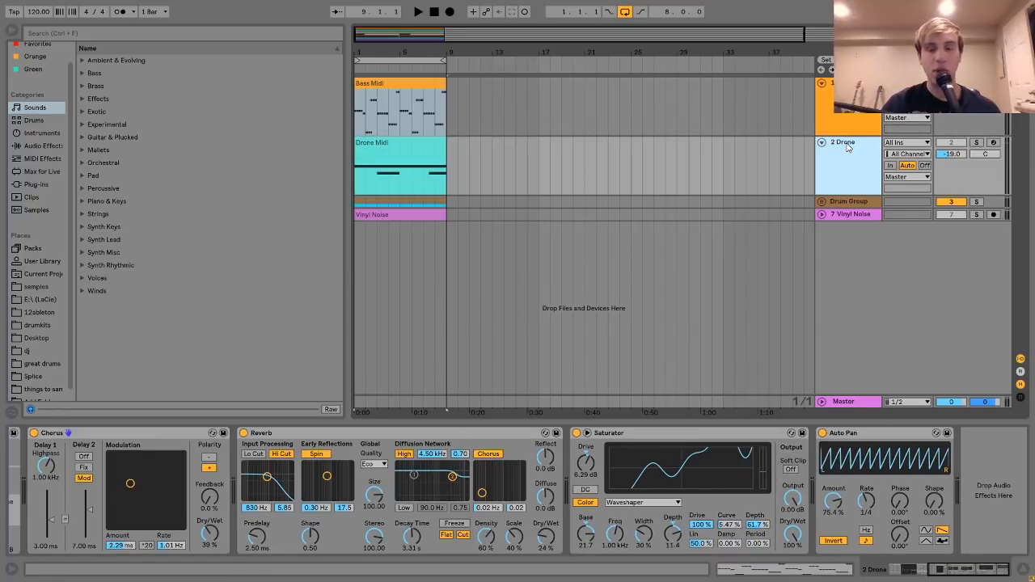
pyautogui.click(847, 97)
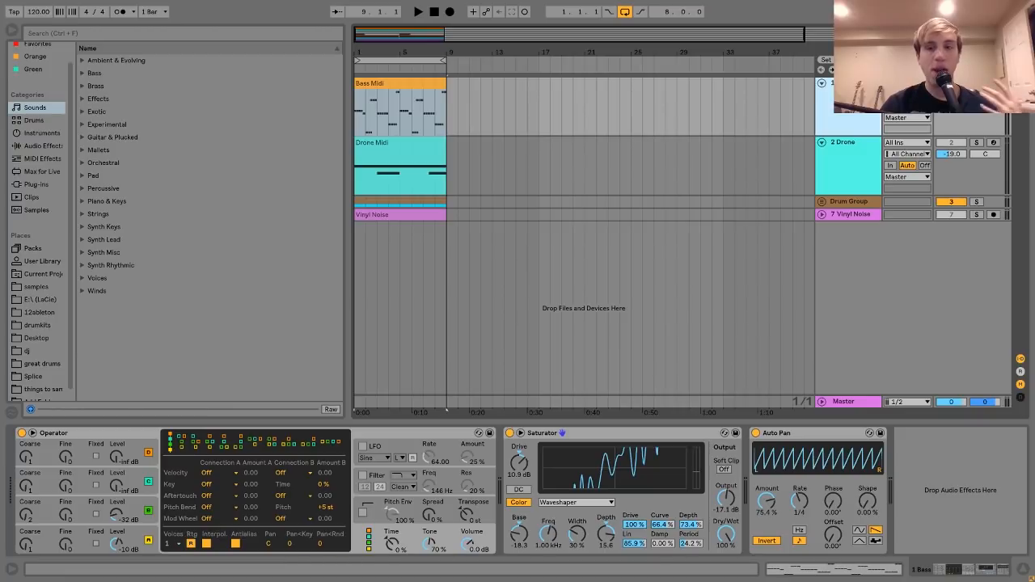
# Solo the Drone track alongside the bass, play both from the start while viewing the Drone's devices, and stop
pyautogui.click(976, 143)
pyautogui.press('space')
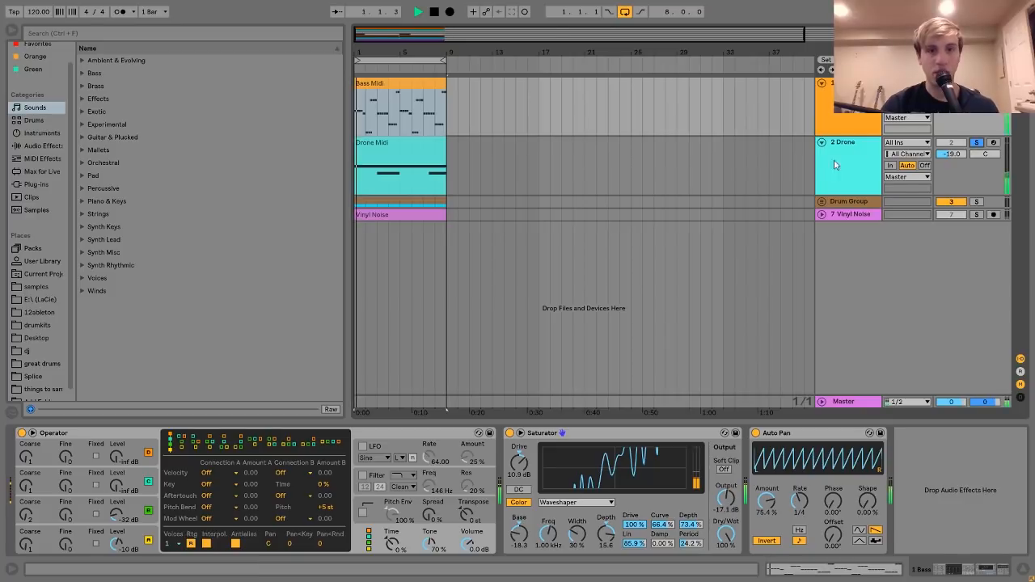
pyautogui.click(849, 166)
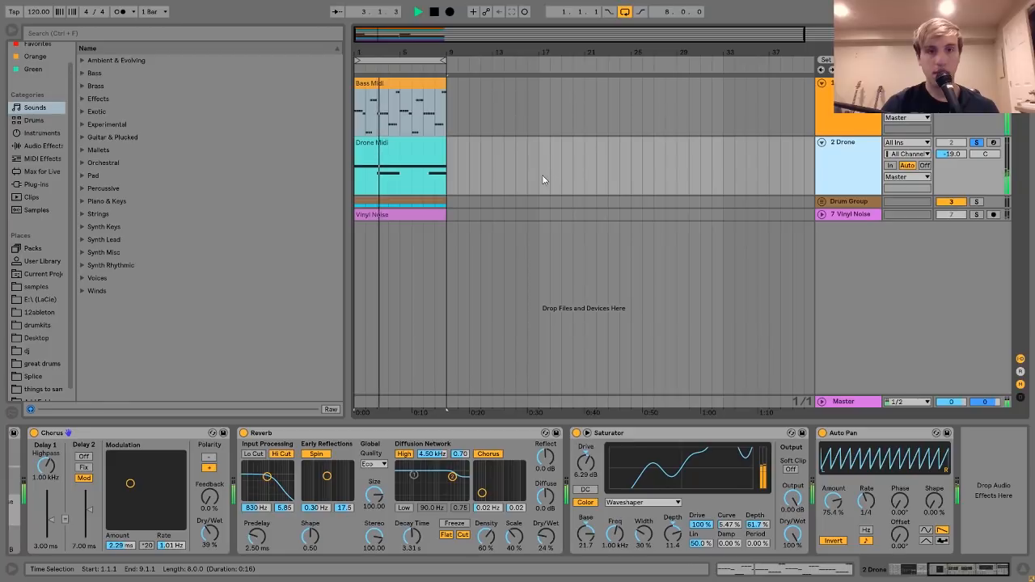
pyautogui.press('space')
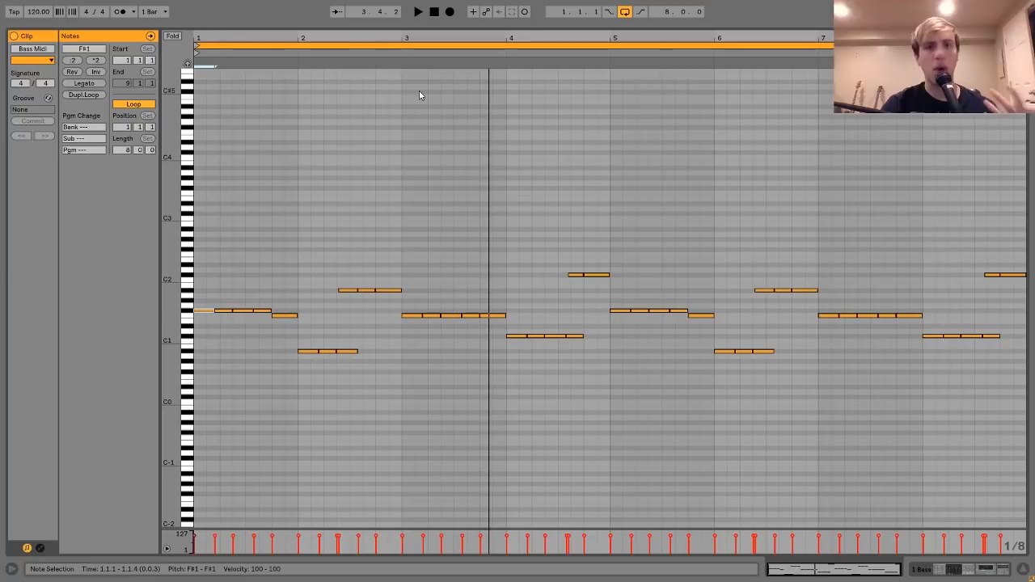
# Open the Bass Midi clip's notes, zoom in around bars 2 to 4, and play the line from the start
pyautogui.doubleClick(419, 91)
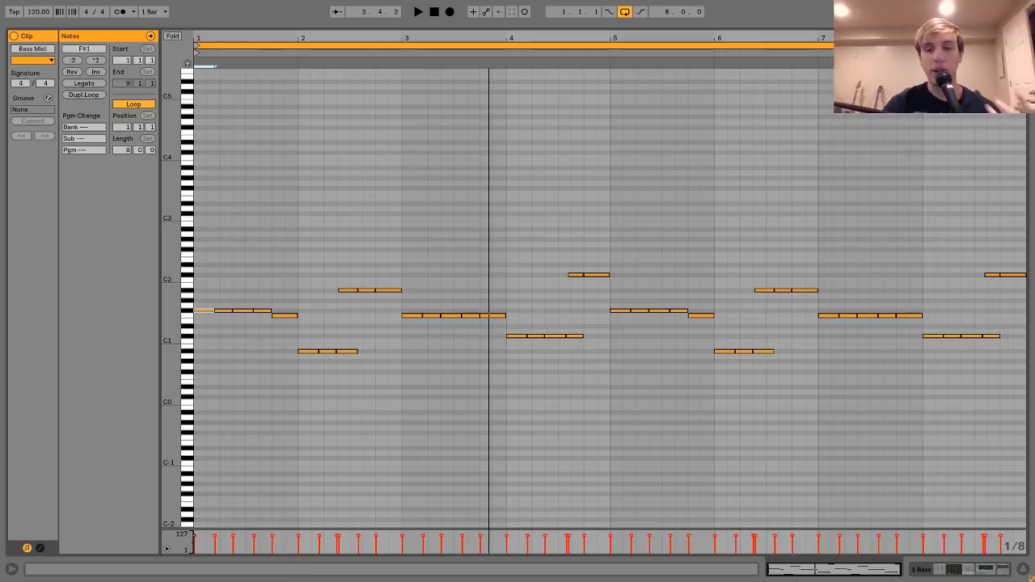
pyautogui.click(980, 573)
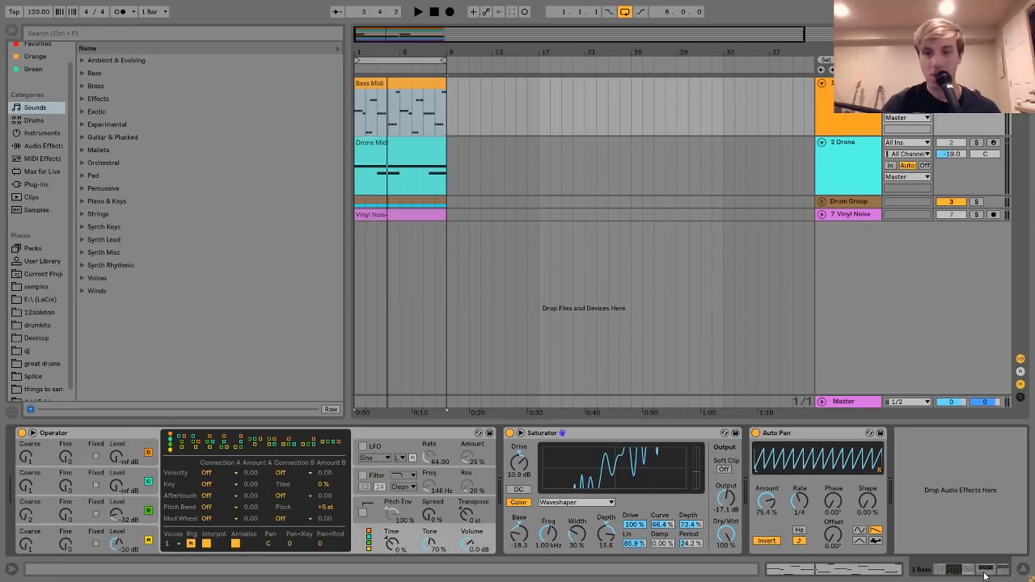
pyautogui.doubleClick(423, 85)
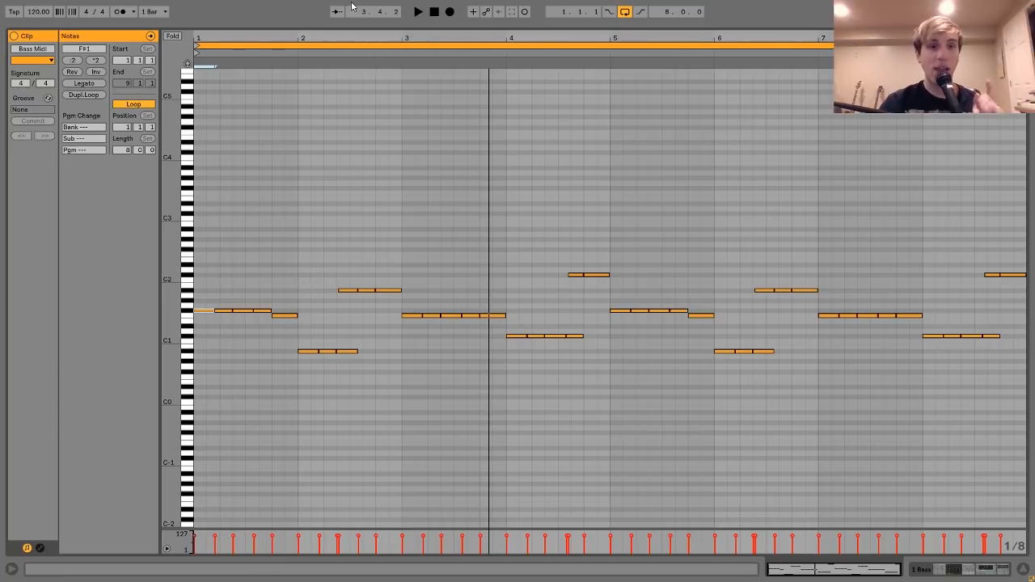
pyautogui.moveTo(343, 37); pyautogui.dragTo(329, 180)
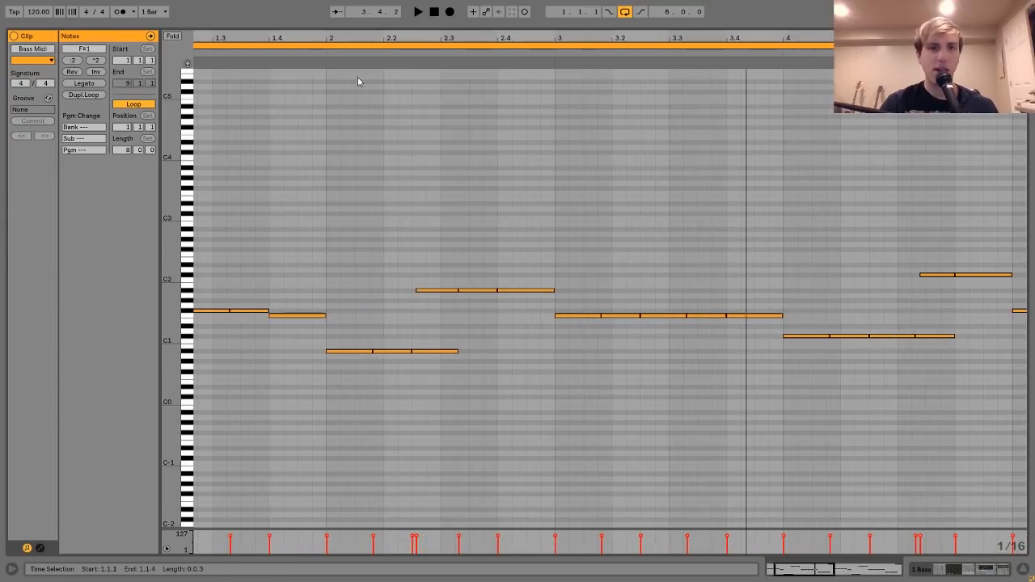
pyautogui.press('space')
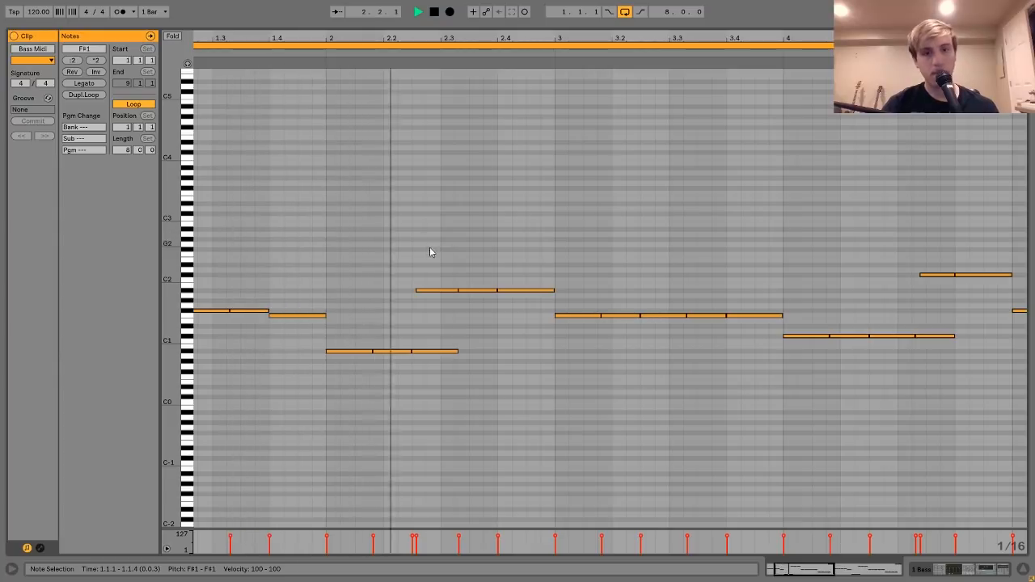
pyautogui.press('space')
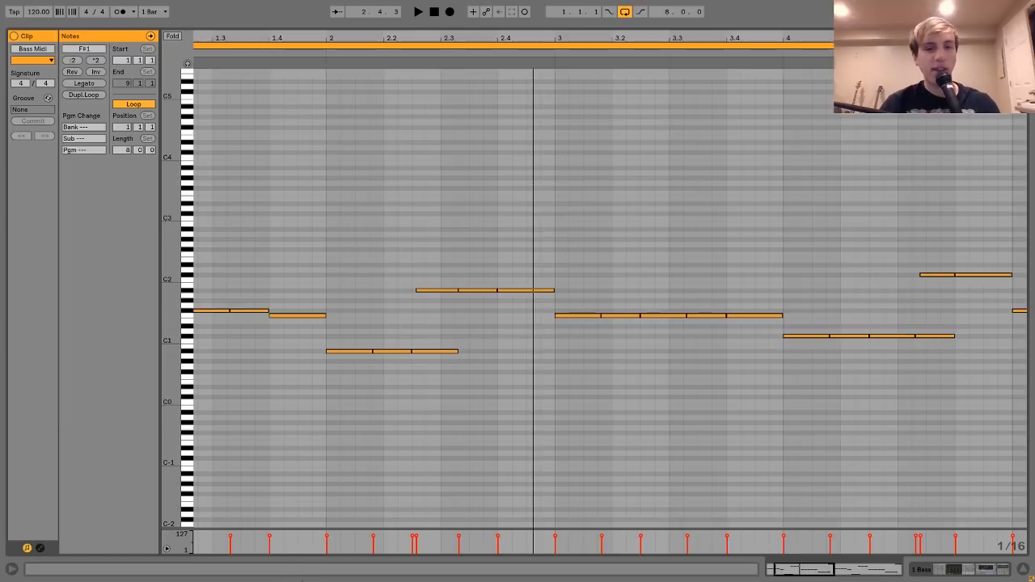
# Display Operator's pitch envelope with its glide settings, and review the Bass Midi notes against them
pyautogui.hscroll(2, 623, 387)
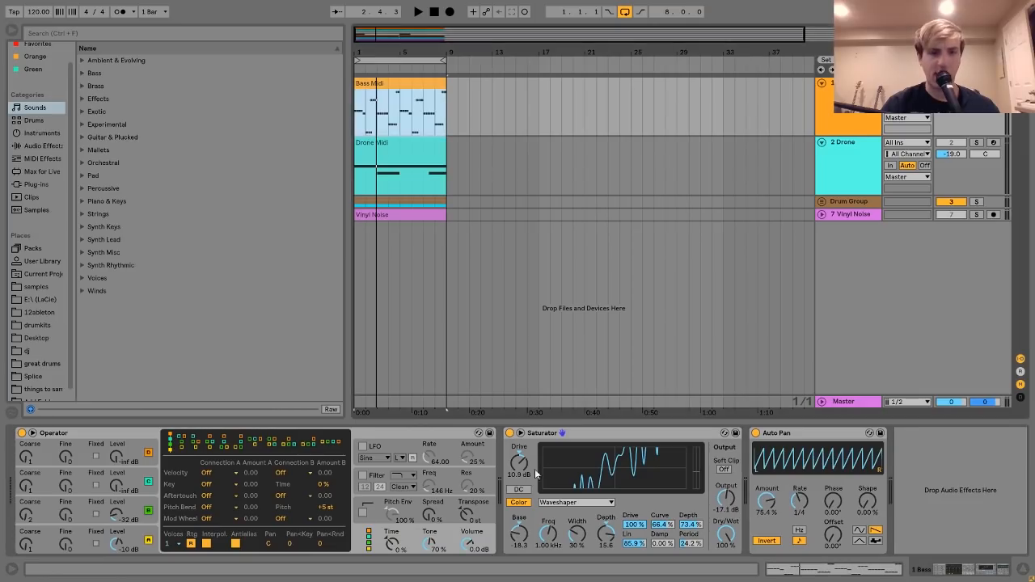
pyautogui.click(367, 511)
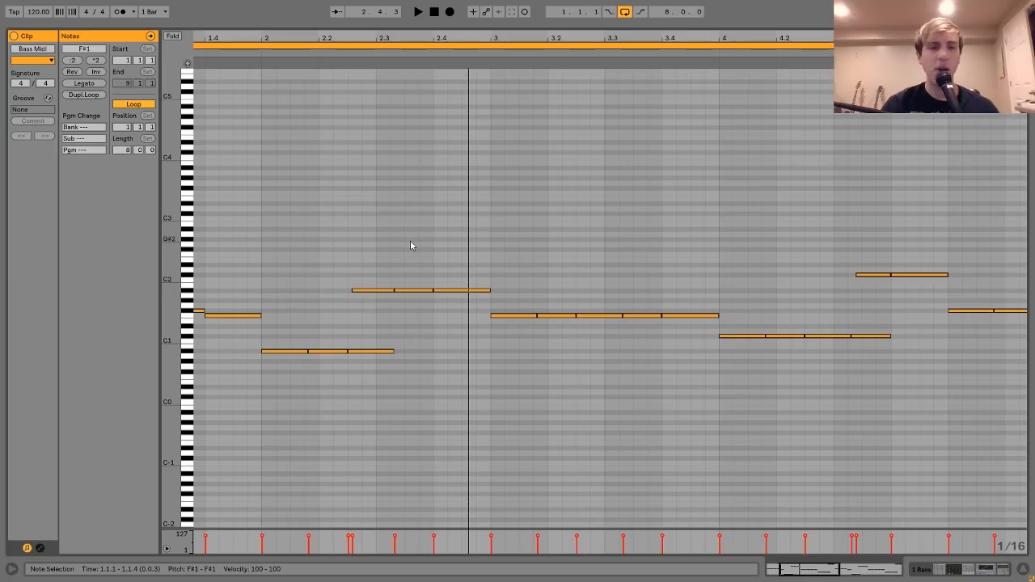
pyautogui.moveTo(346, 34); pyautogui.dragTo(346, 37)
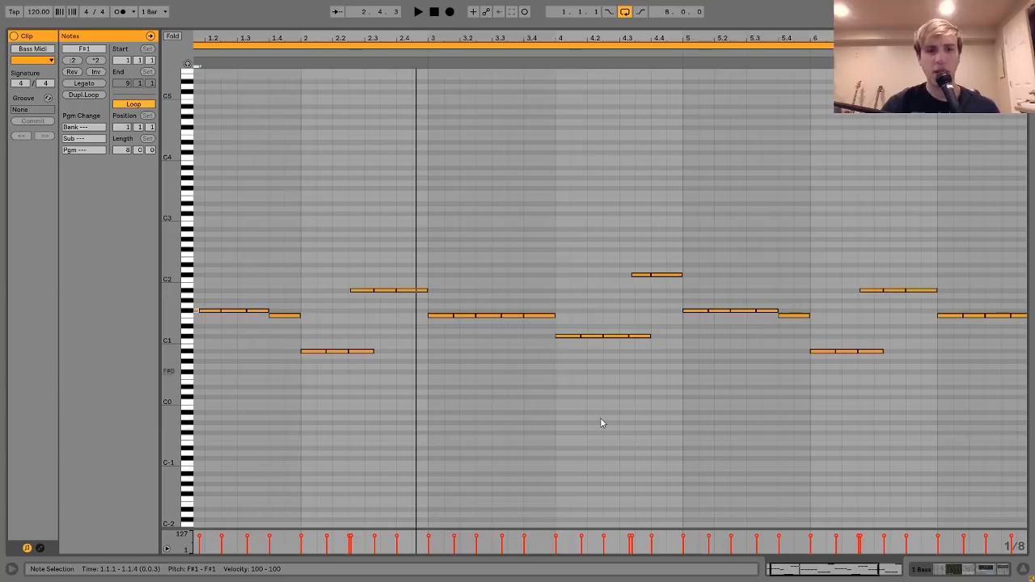
pyautogui.click(963, 570)
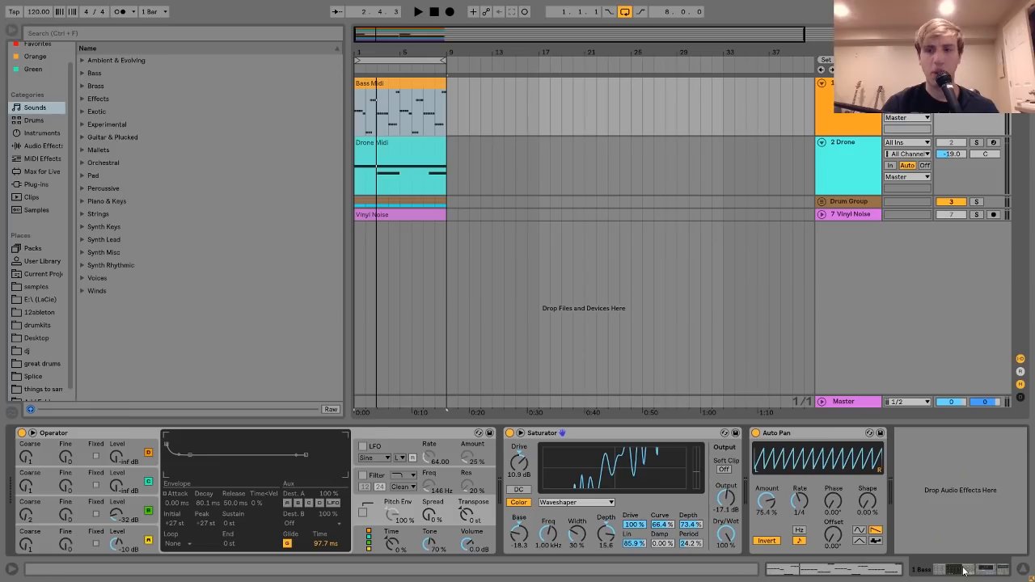
# Solo the Drum Group with the bass, enlarge the first bars of the arrangement, and play them from the start
pyautogui.click(977, 202)
pyautogui.moveTo(359, 53); pyautogui.dragTo(359, 89)
pyautogui.press('space')
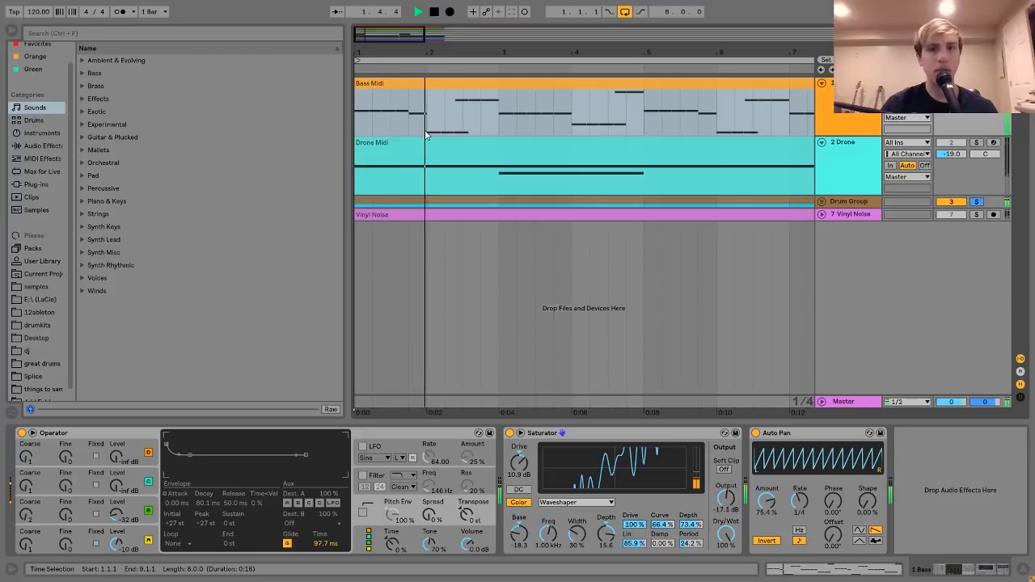
pyautogui.press('space')
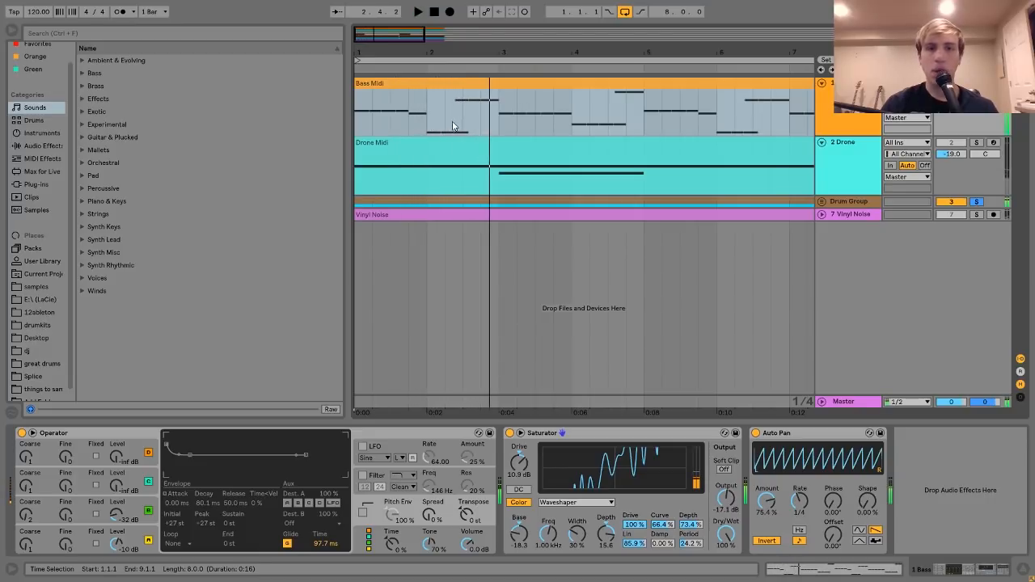
# Play the bass and drums from bar 2, stop, and show all eight bars of the arrangement again
pyautogui.click(429, 129)
pyautogui.click(429, 129)
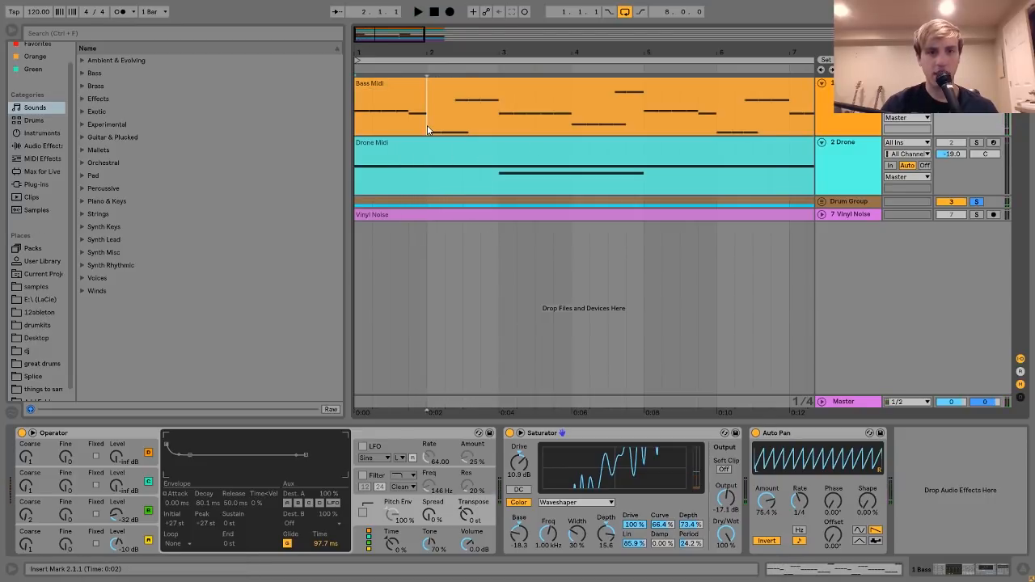
pyautogui.press('space')
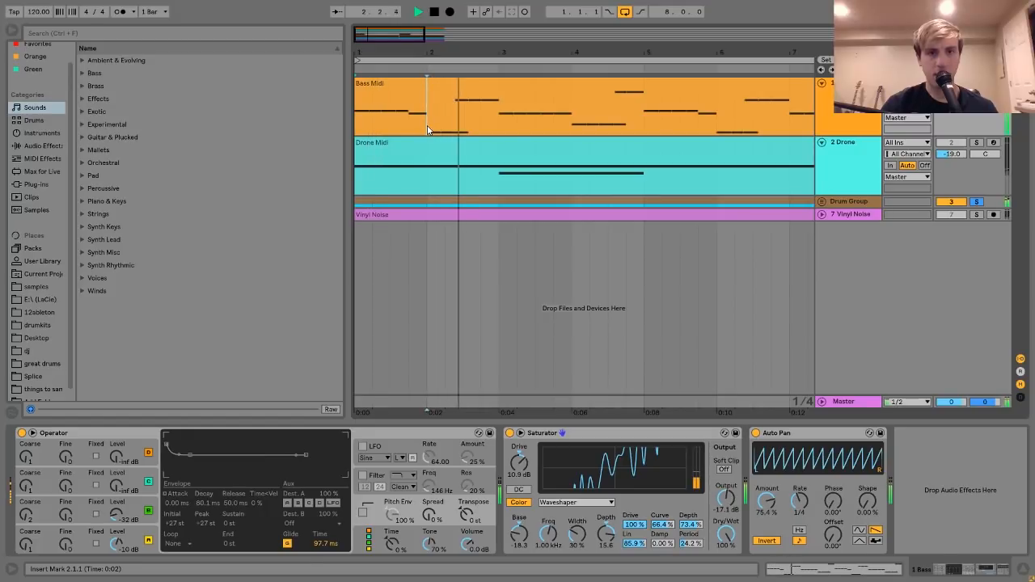
pyautogui.press('space')
pyautogui.moveTo(455, 54); pyautogui.dragTo(387, 54)
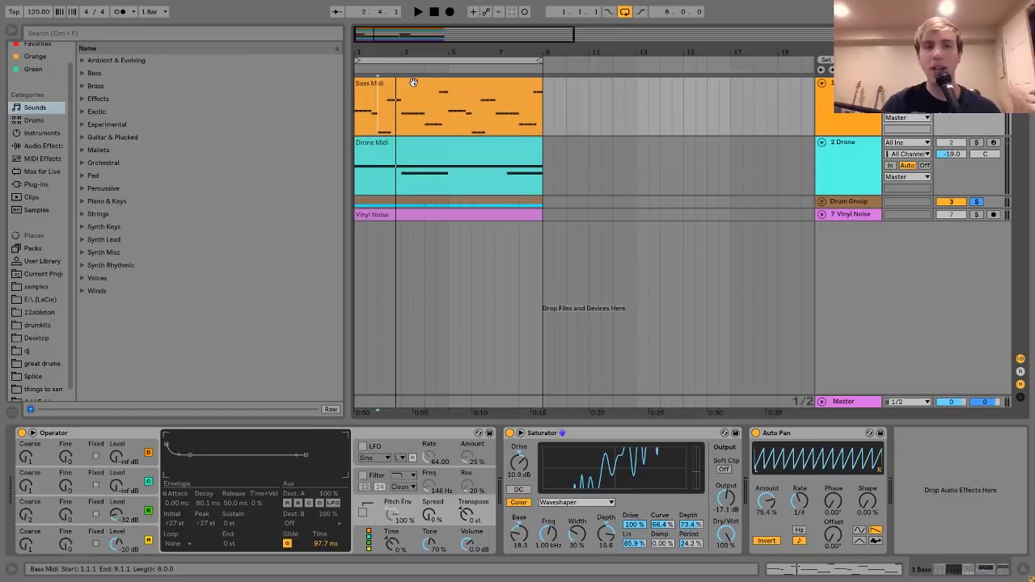
# Open the Bass Midi clip's notes to review them, and return to the bass track's devices
pyautogui.doubleClick(414, 81)
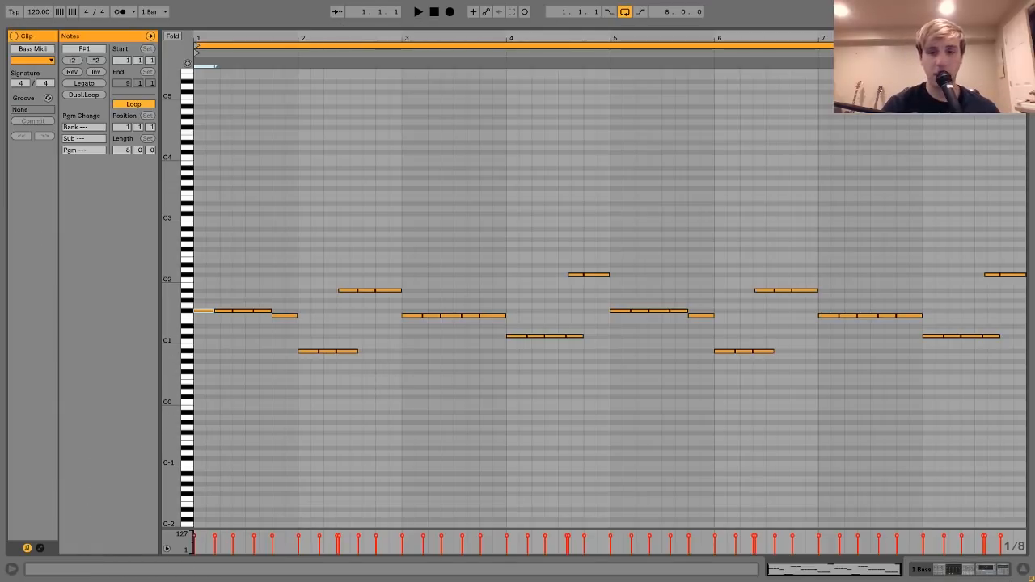
pyautogui.click(978, 571)
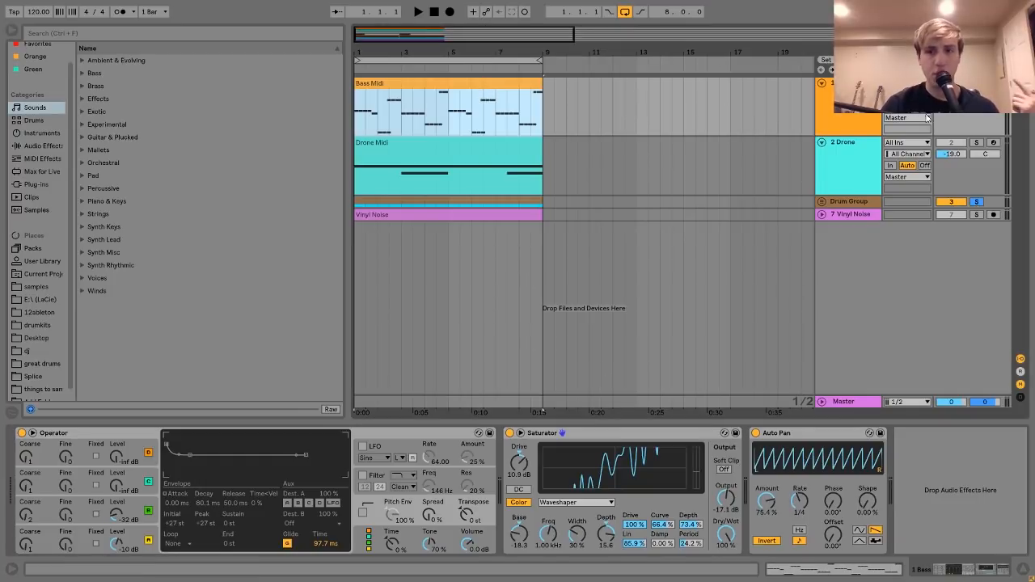
# Solo the Drone track in place of the bass and drums, and play it from the start
pyautogui.click(857, 176)
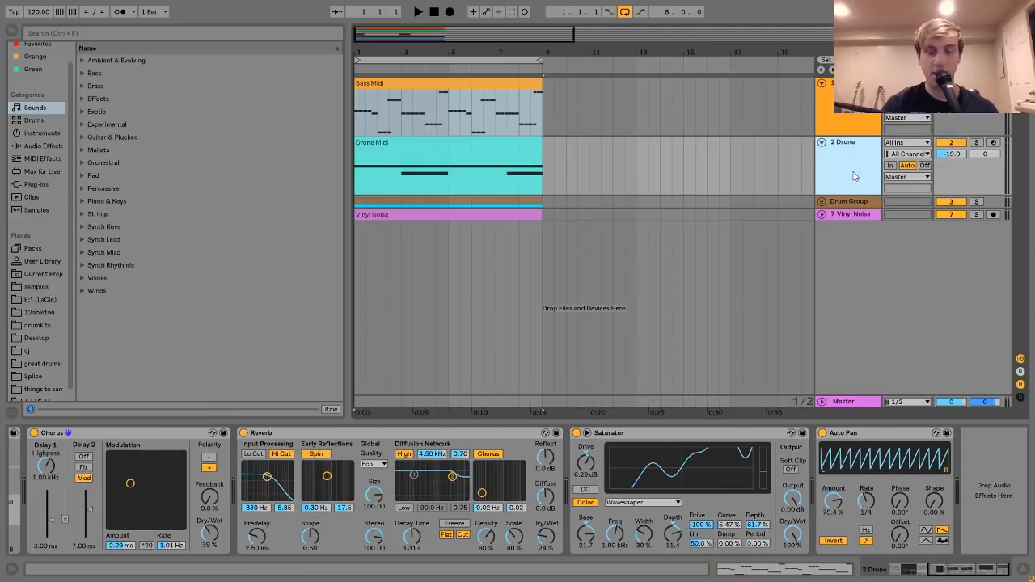
pyautogui.click(976, 142)
pyautogui.press('space')
pyautogui.click(390, 153)
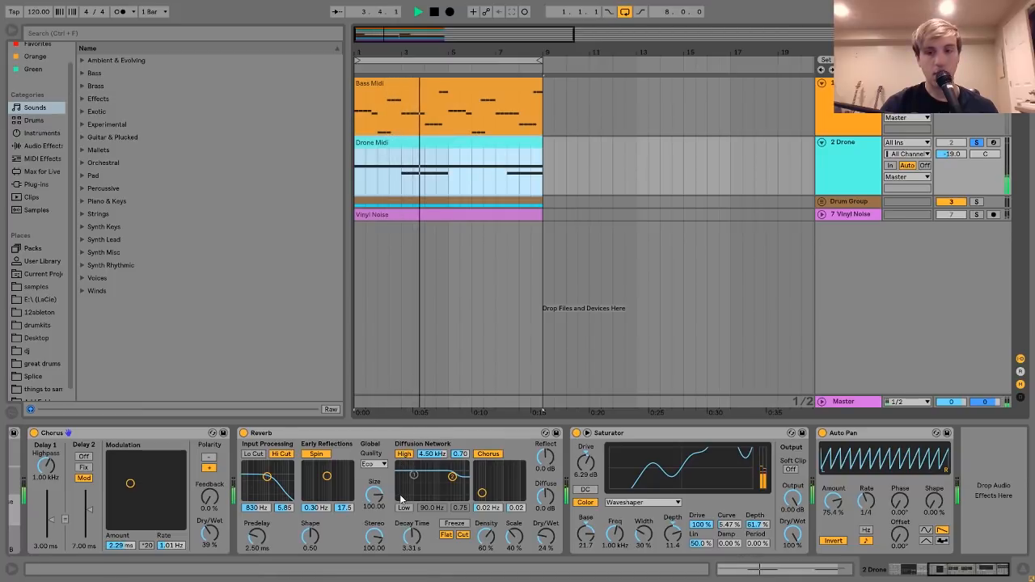
# Show oscillators A and B of the Drone's Operator, and compare them with the bass Operator's oscillator B envelope and harmonics
pyautogui.hscroll(-3, 400, 499)
pyautogui.hscroll(-2, 400, 498)
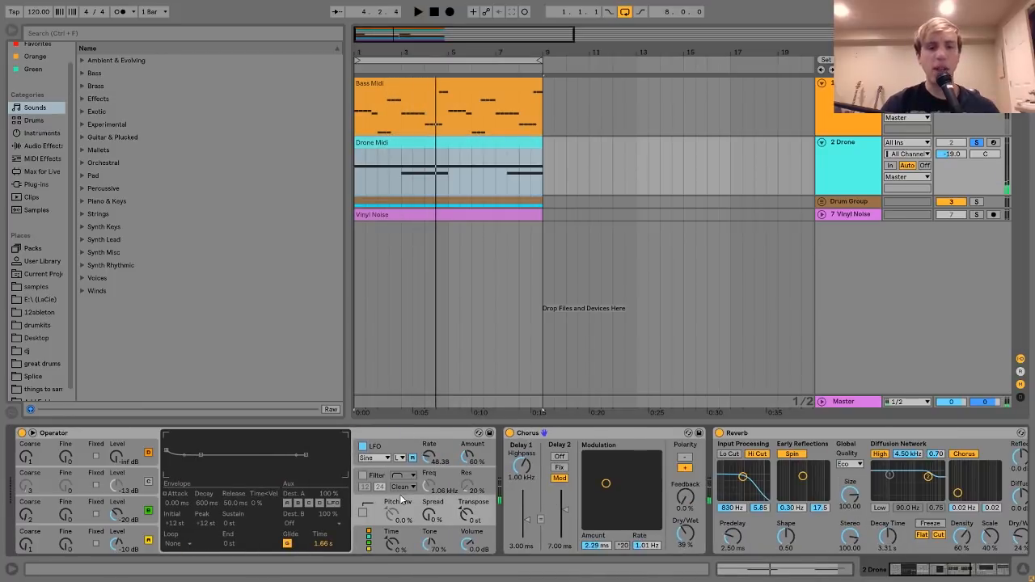
pyautogui.click(148, 535)
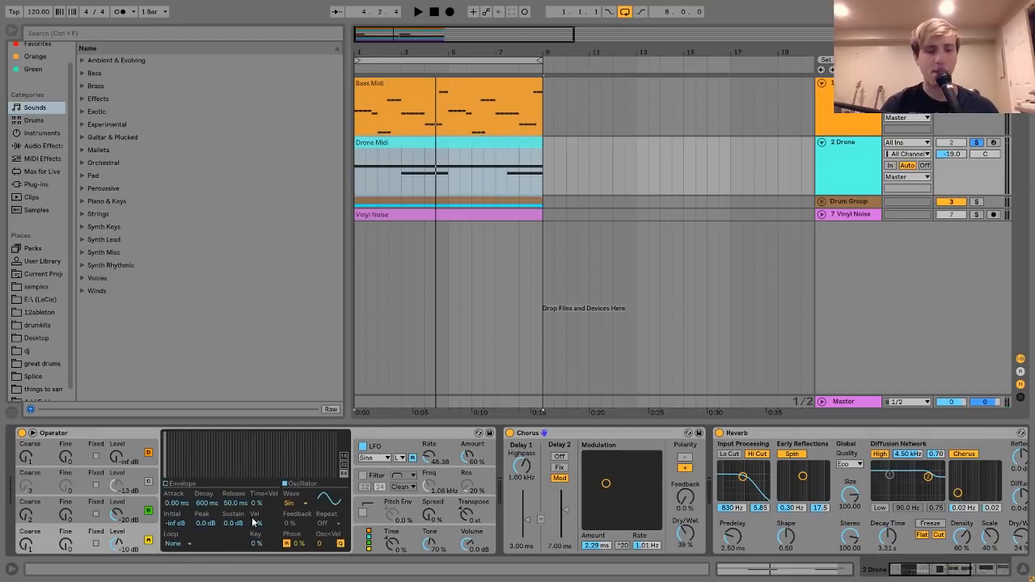
pyautogui.click(148, 510)
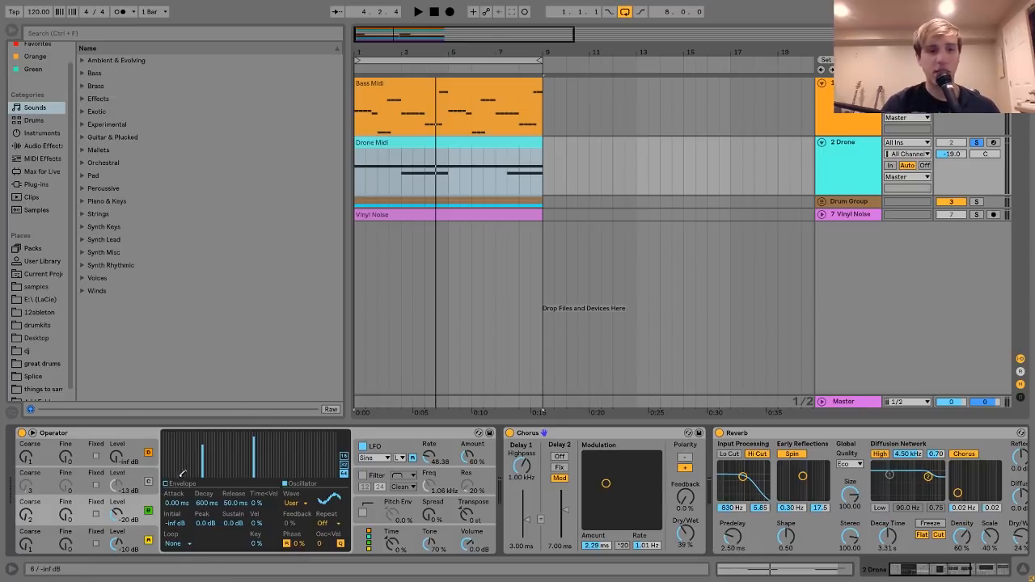
pyautogui.click(823, 81)
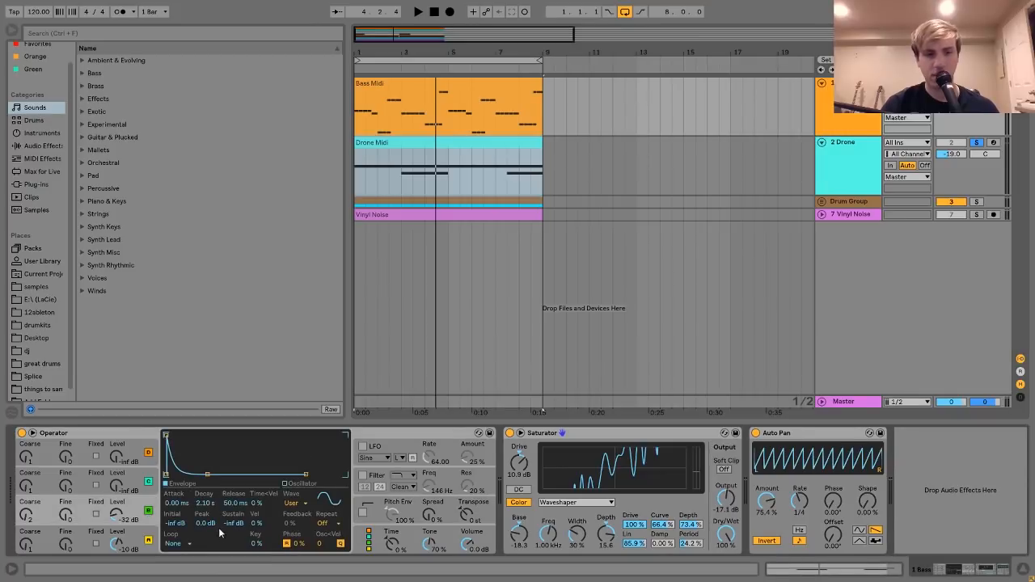
pyautogui.click(340, 502)
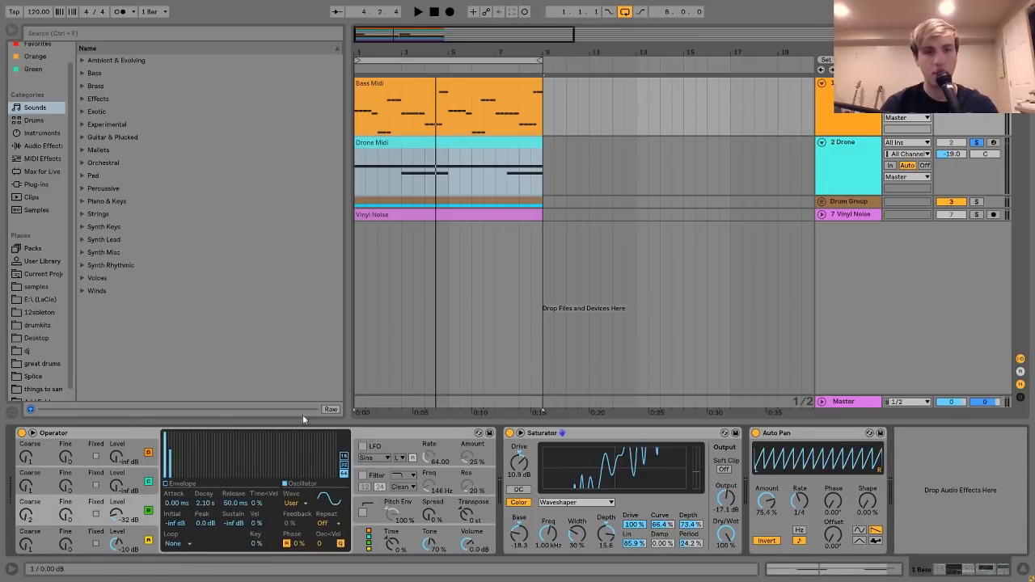
# Draw the first harmonic at full height in oscillator A of the Drone's Operator
pyautogui.click(397, 149)
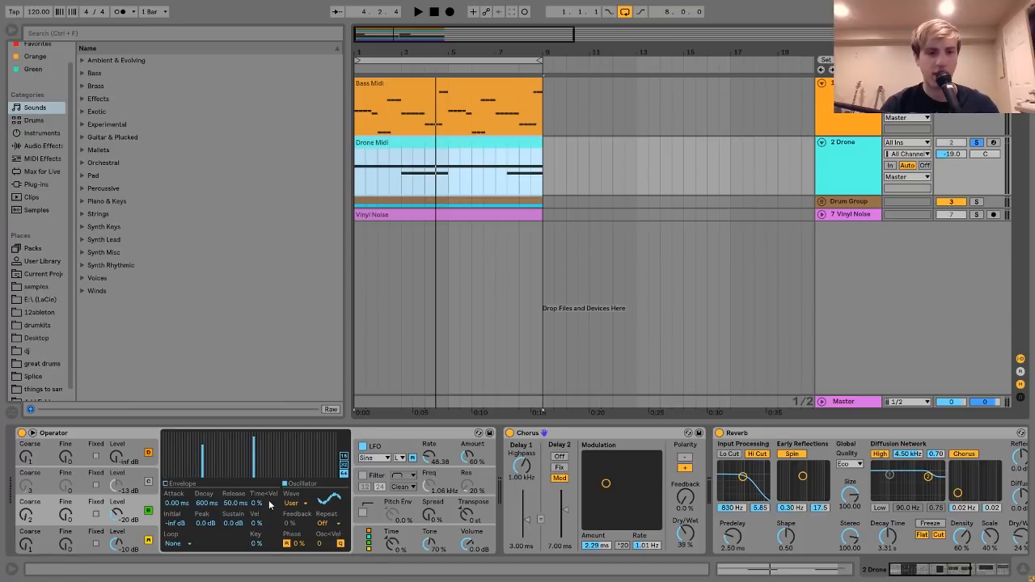
pyautogui.click(140, 541)
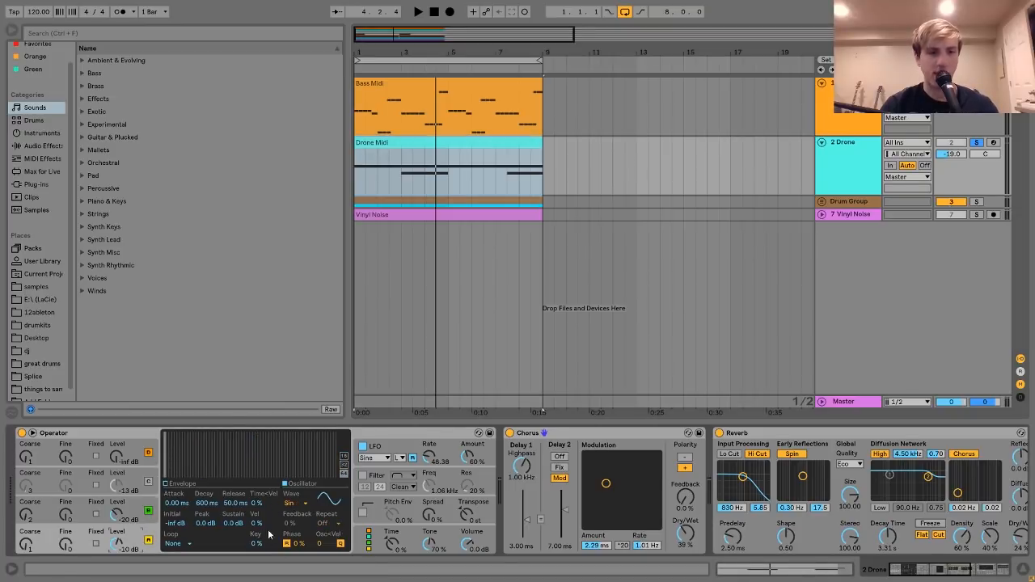
pyautogui.moveTo(167, 449)
pyautogui.mouseDown()
pyautogui.moveTo(167, 412)
pyautogui.moveTo(166, 487)
pyautogui.moveTo(160, 434)
pyautogui.mouseUp()
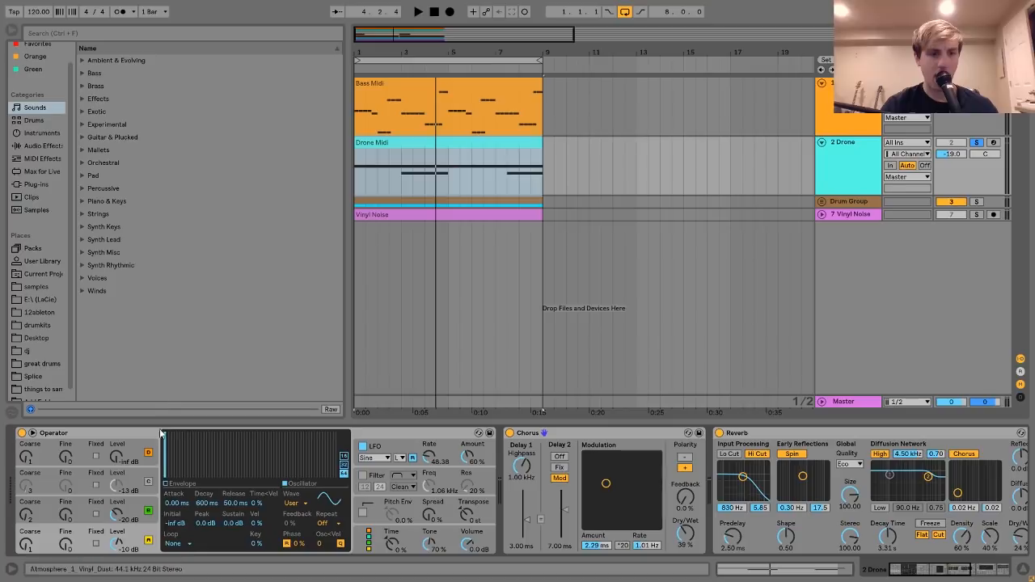
# Review oscillator B and the LFO settings in the Drone's Operator while playing short passages of the drone from the start
pyautogui.click(143, 504)
pyautogui.press('space')
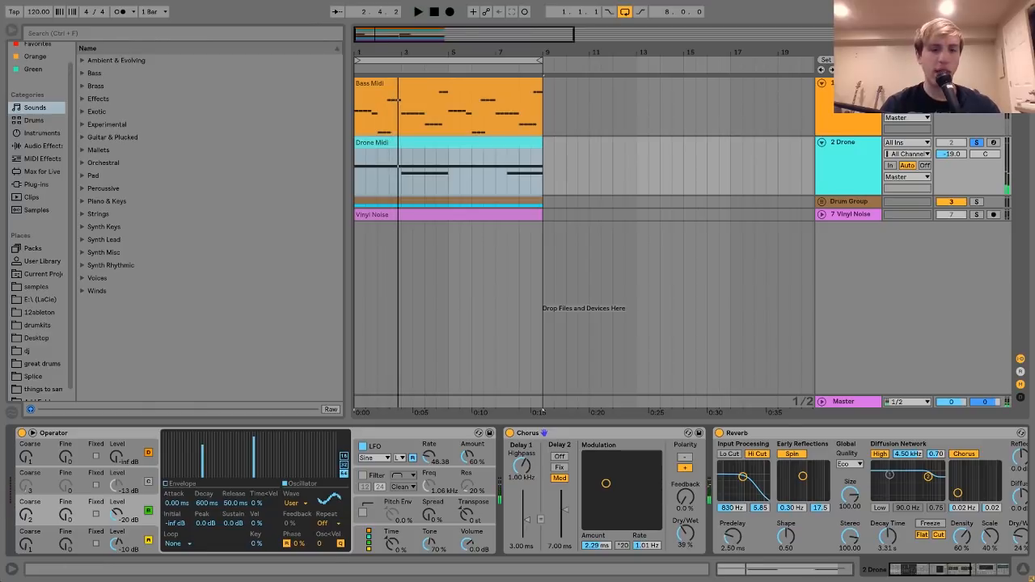
pyautogui.click(384, 456)
pyautogui.click(392, 443)
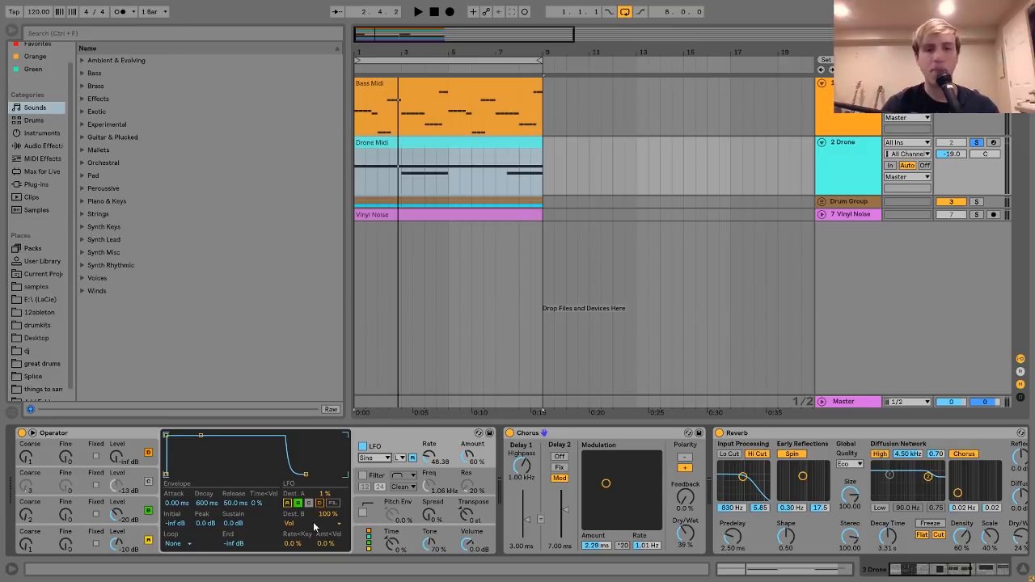
pyautogui.press('space')
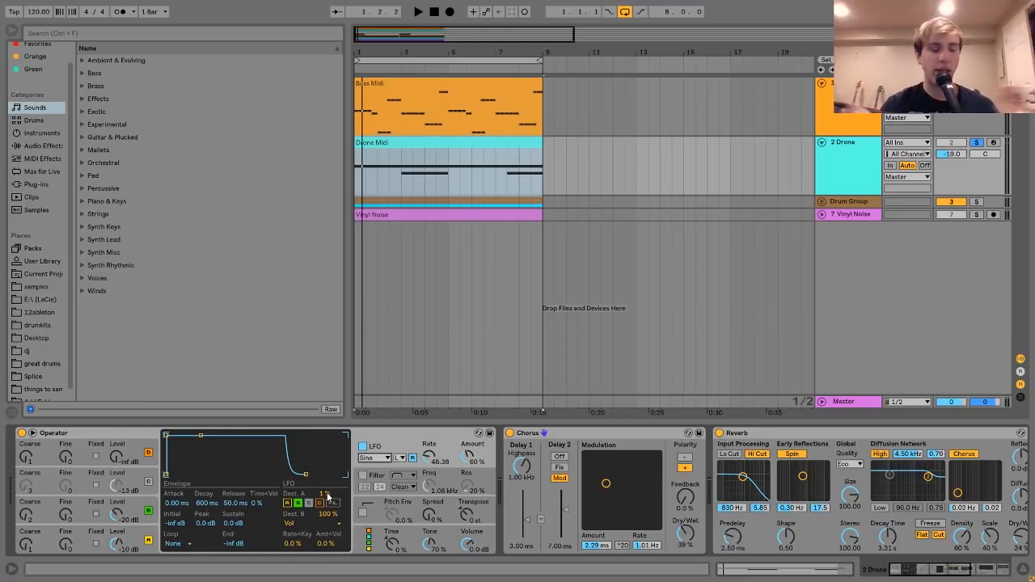
pyautogui.press('space')
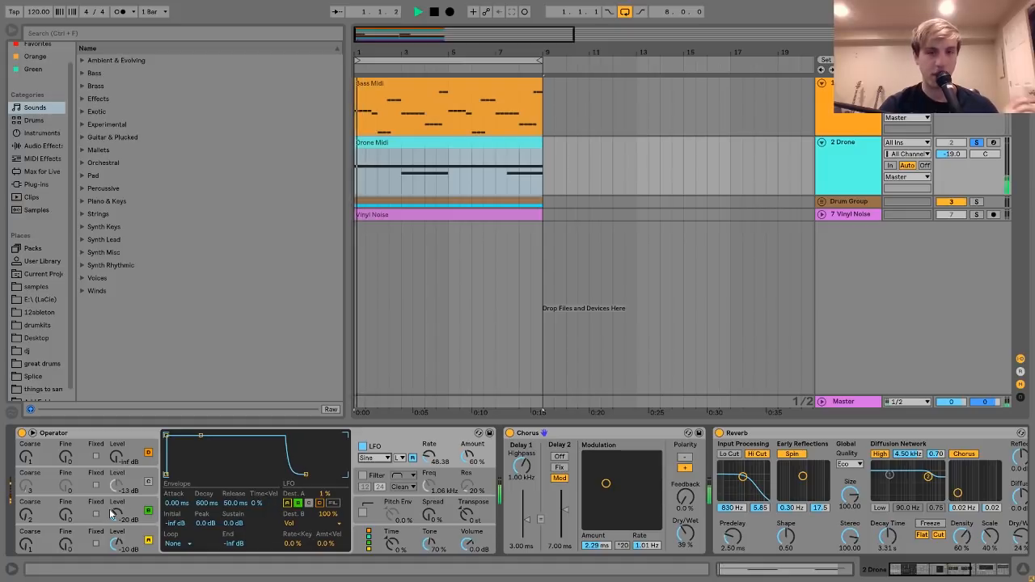
pyautogui.press('space')
# Inspect the G#3 note at bar 3 in the Drone Midi clip, and check Operator's voice and glide settings
pyautogui.doubleClick(474, 152)
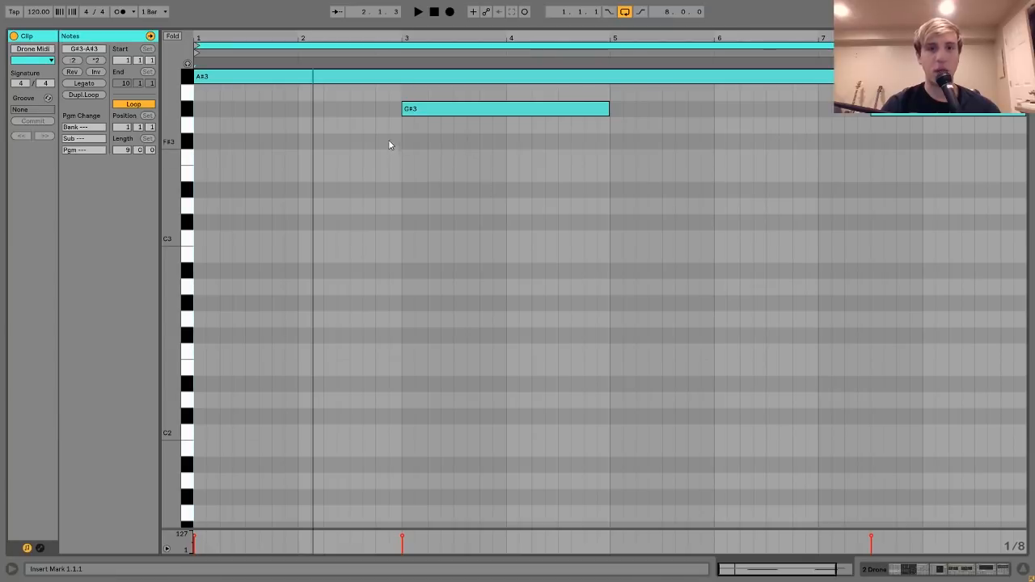
pyautogui.click(411, 111)
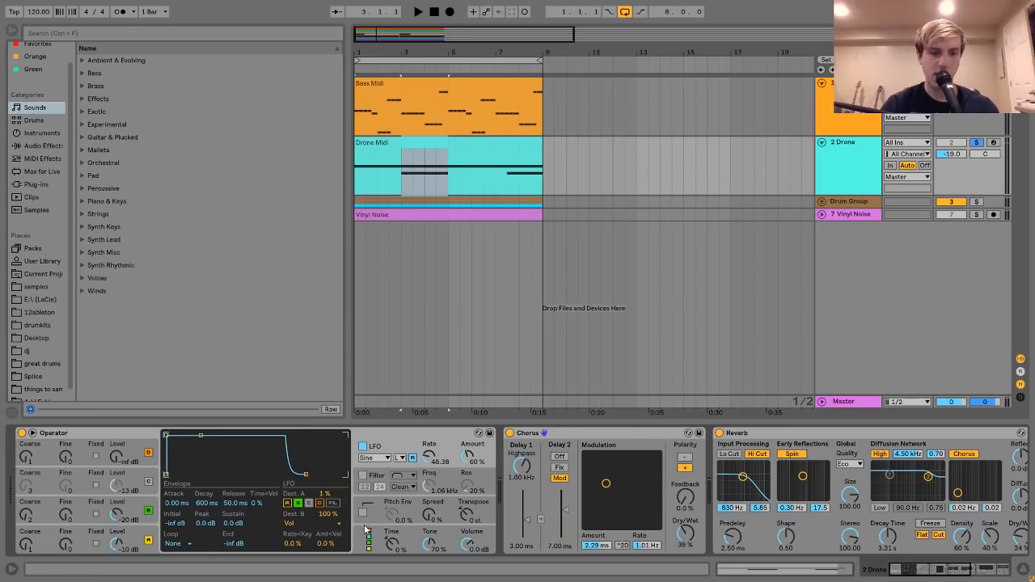
pyautogui.click(366, 530)
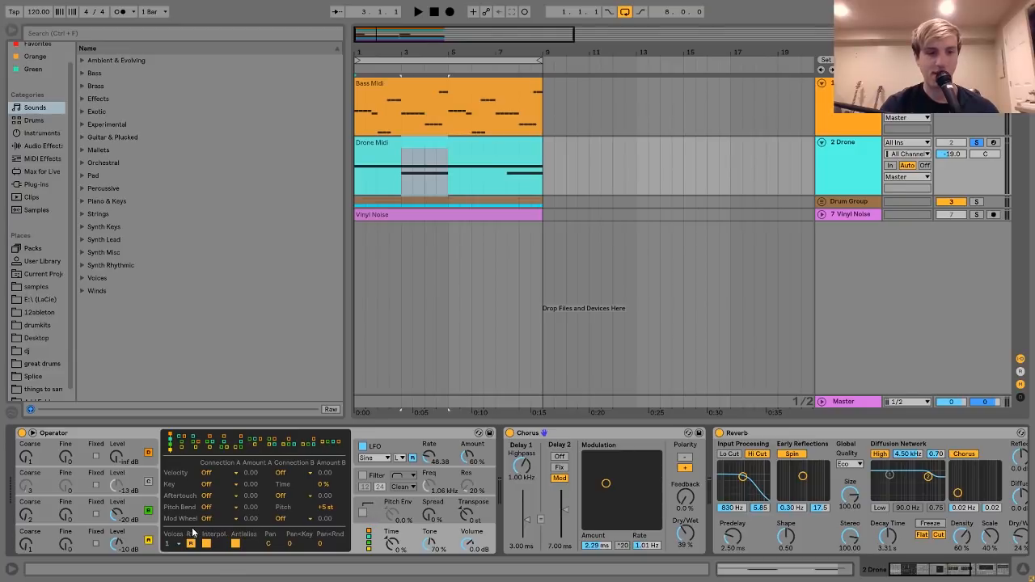
pyautogui.click(384, 508)
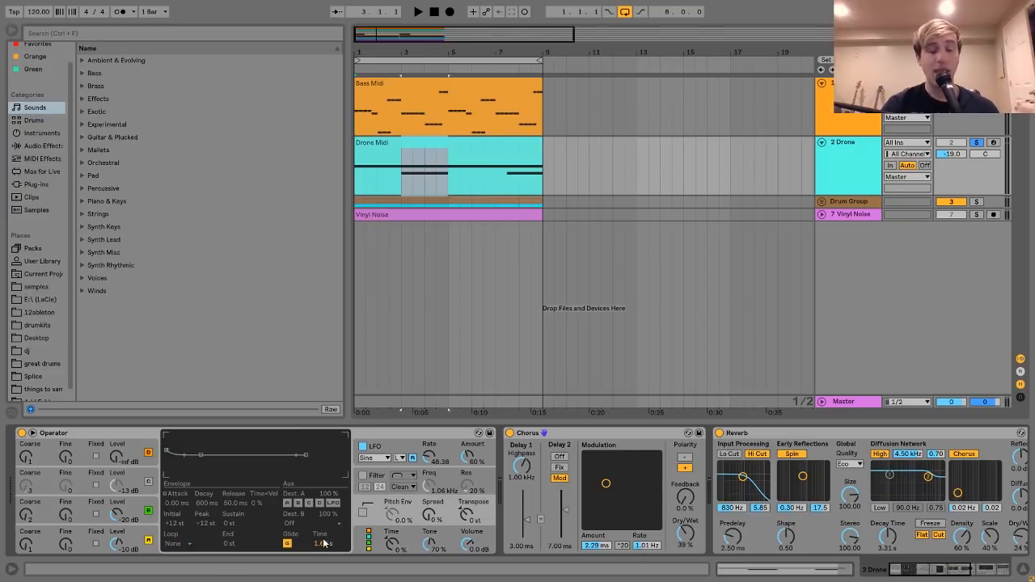
# Review the Chorus, Reverb and Saturator settings in the Drone's effect chain
pyautogui.hscroll(5, 535, 506)
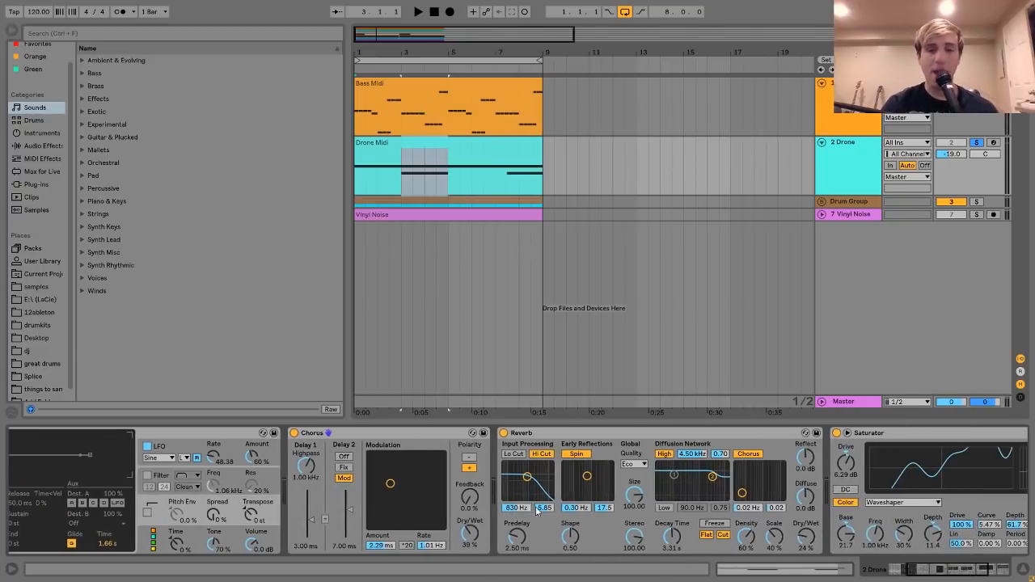
pyautogui.hscroll(3, 343, 485)
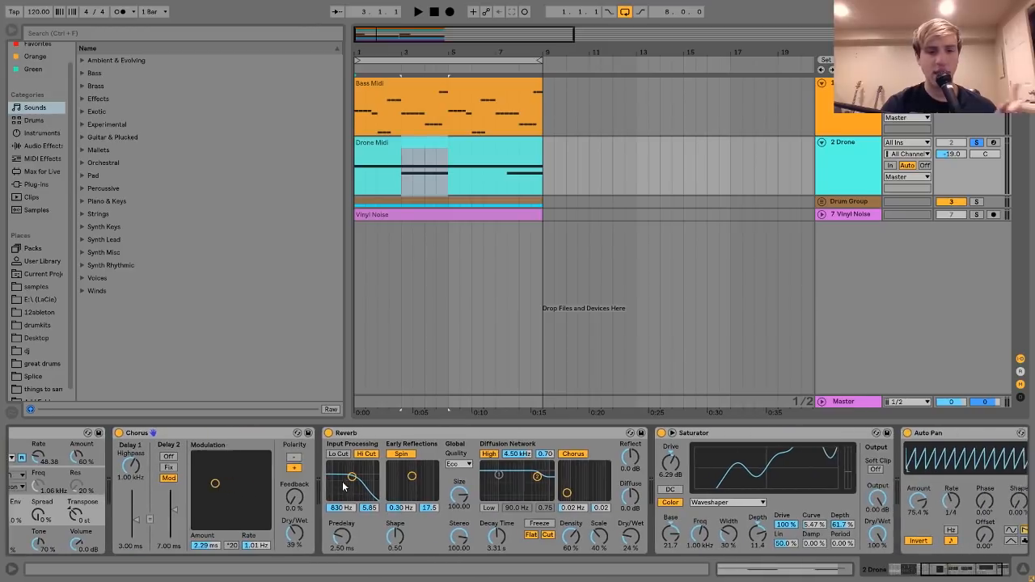
pyautogui.hscroll(2, 331, 487)
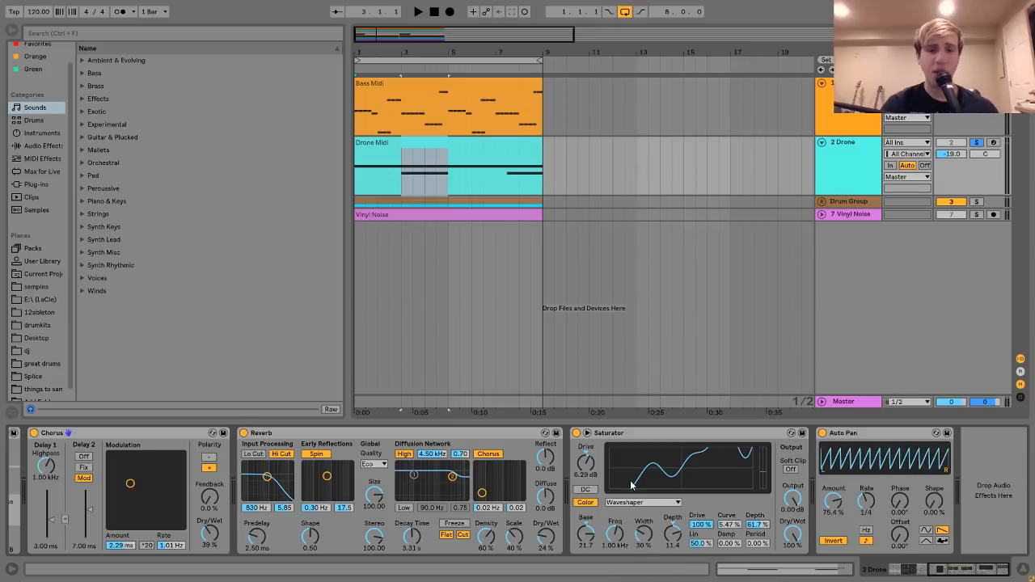
pyautogui.click(627, 435)
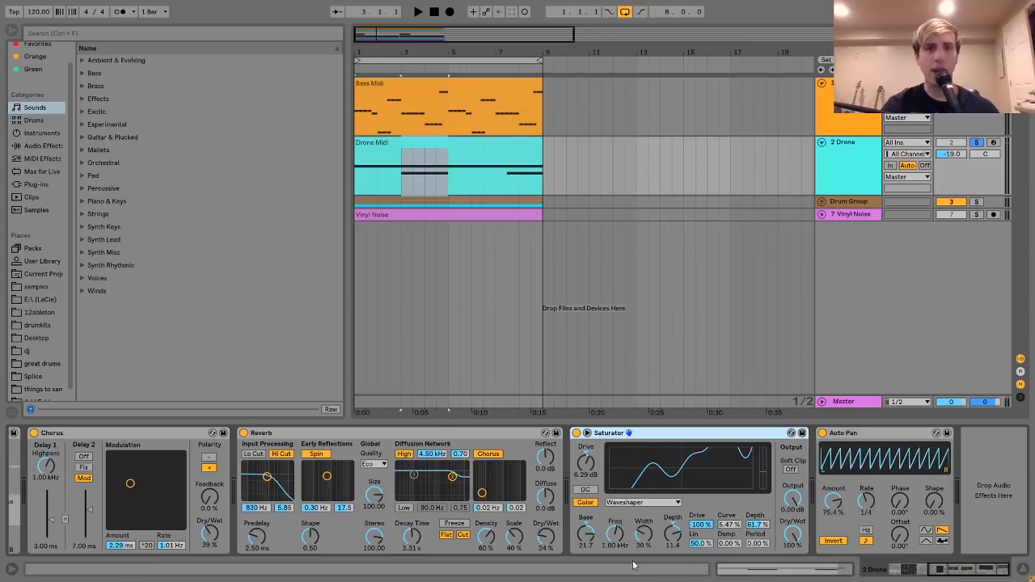
# Play the Drone Midi clip from the start with the Saturator bypassed, and again with it switched back on
pyautogui.click(402, 147)
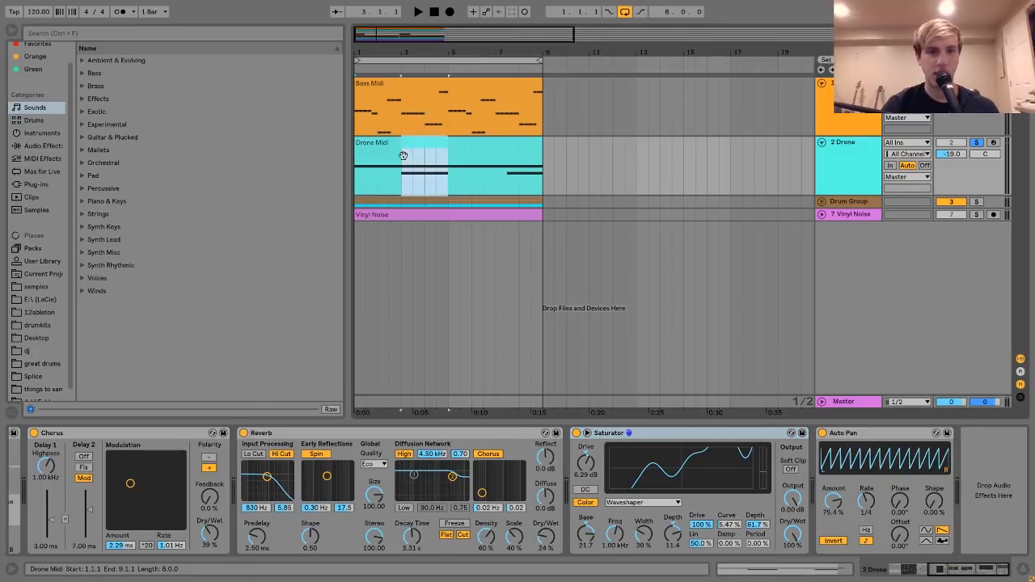
pyautogui.click(576, 433)
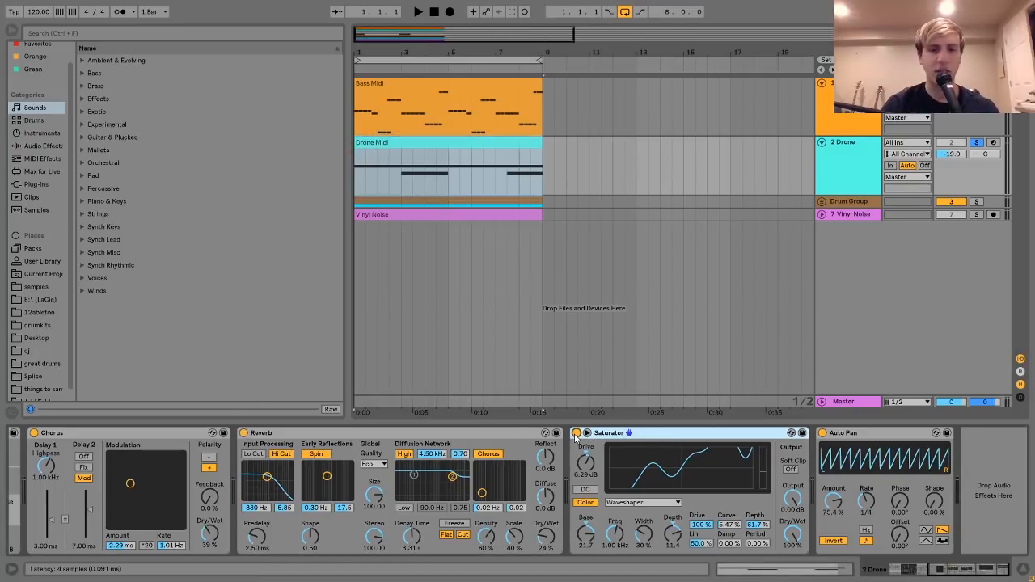
pyautogui.press('space')
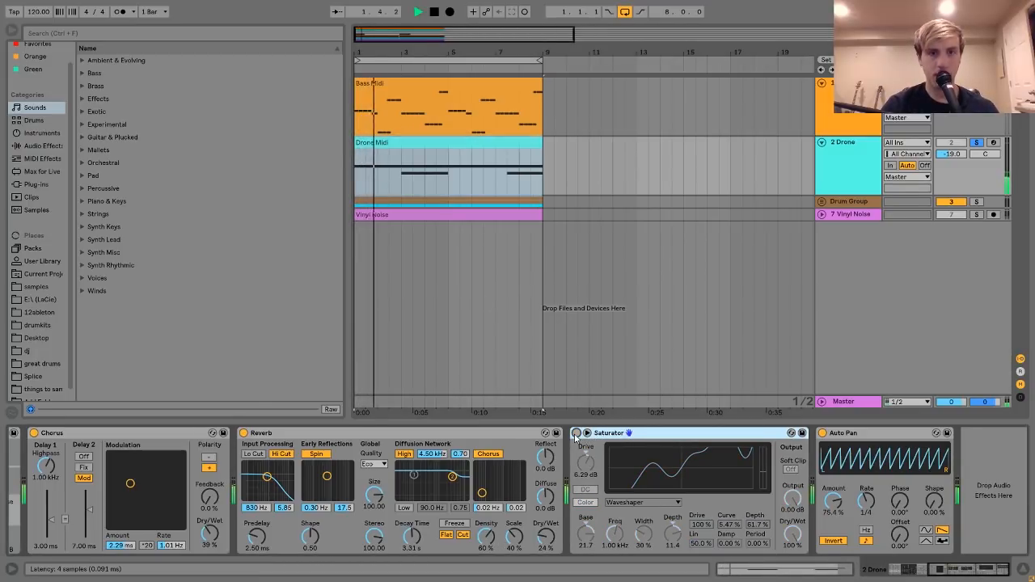
pyautogui.press('space')
pyautogui.click(576, 434)
pyautogui.press('space')
pyautogui.press('space')
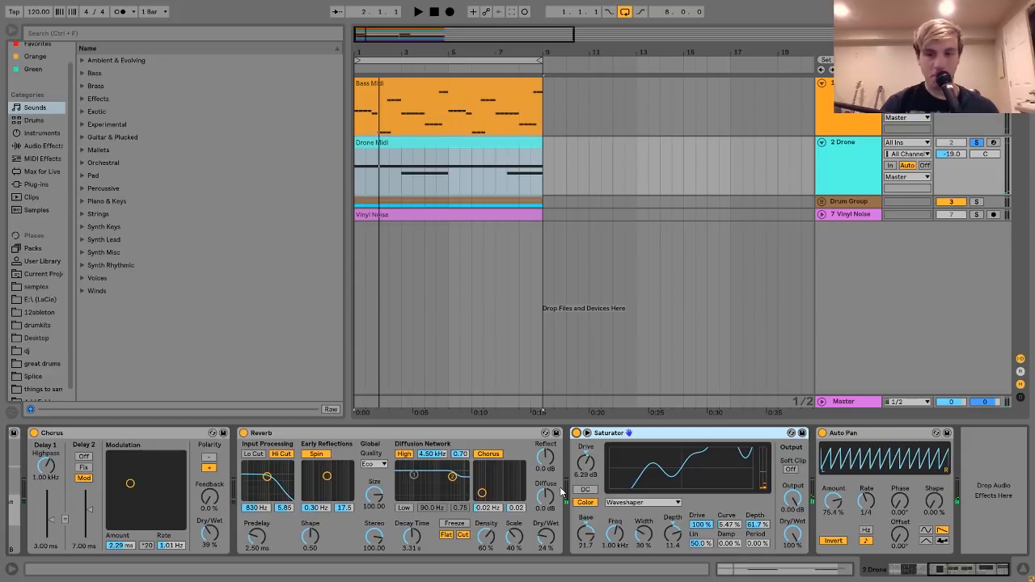
# Review the Drone's Auto Pan, and bring the Drone's Operator back into view with its clip selected
pyautogui.click(859, 437)
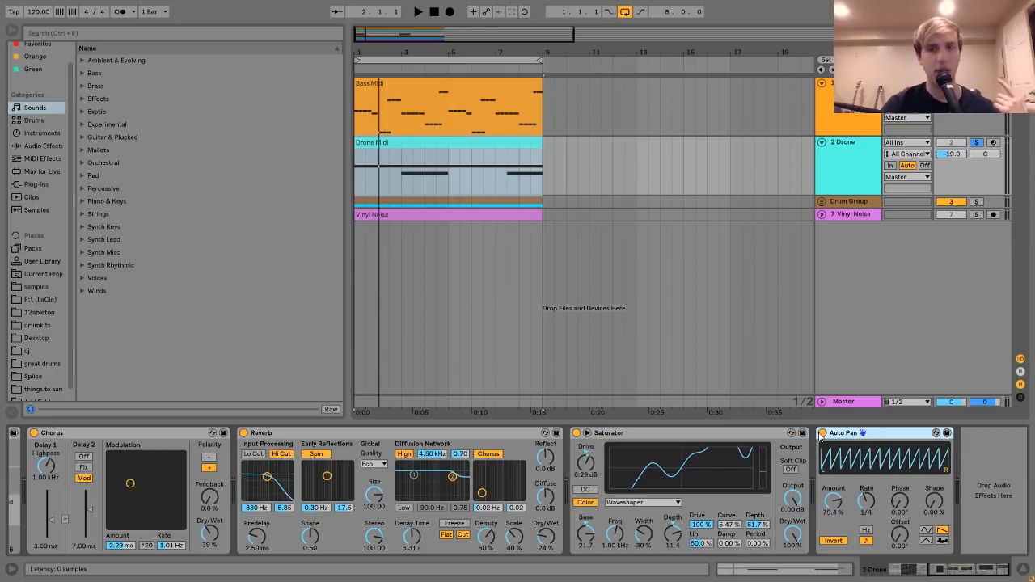
pyautogui.click(848, 129)
pyautogui.click(860, 159)
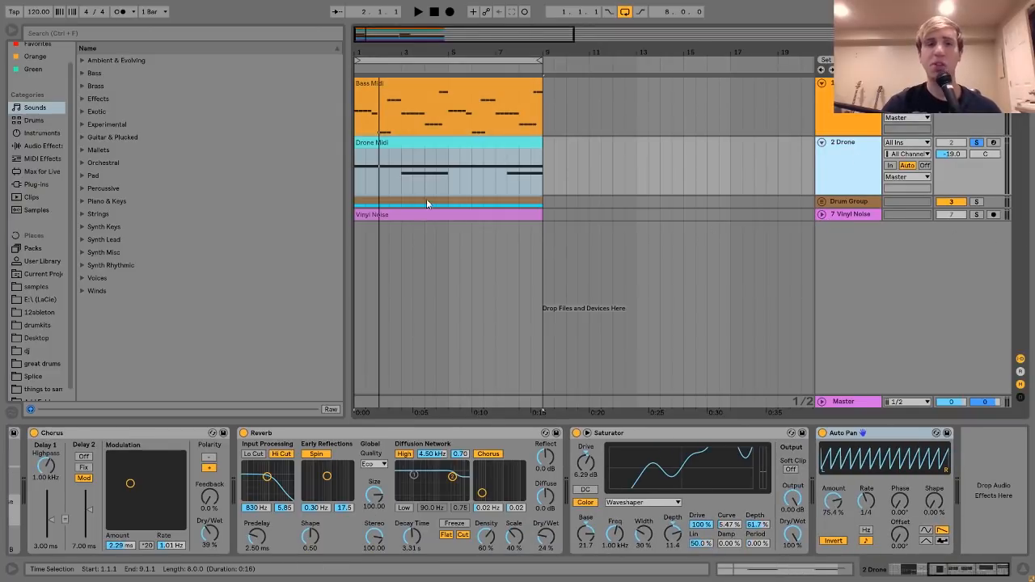
pyautogui.click(408, 154)
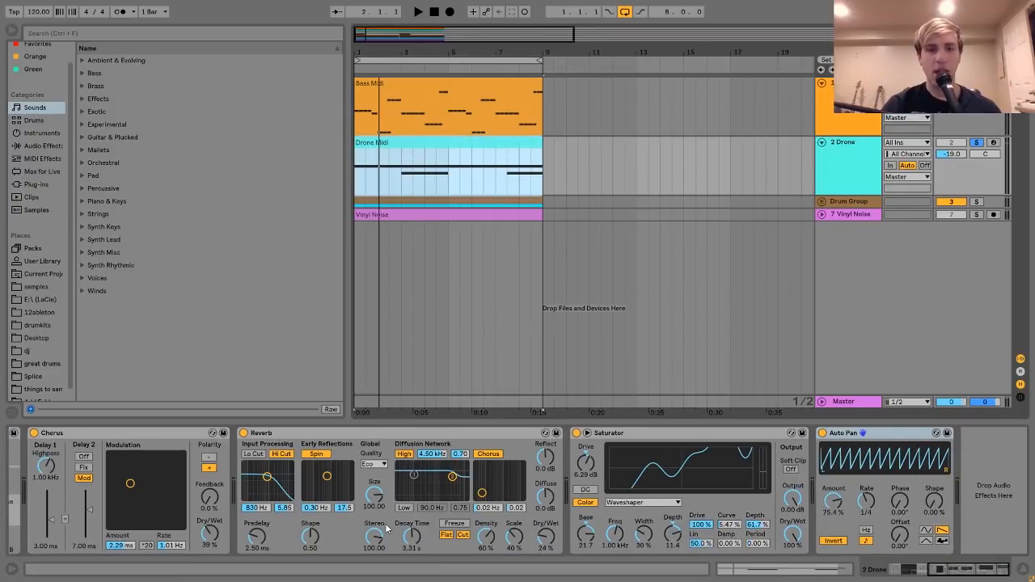
pyautogui.scroll(5, 387, 529)
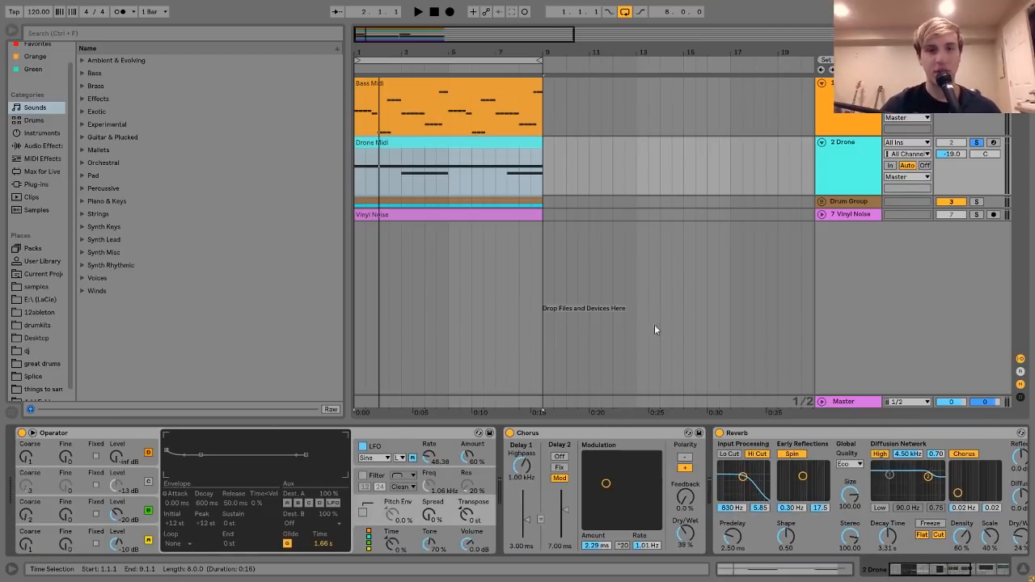
# Unfold the Drum Group to show its Kick, Rimshot and Percussion tracks, and solo the group
pyautogui.click(832, 203)
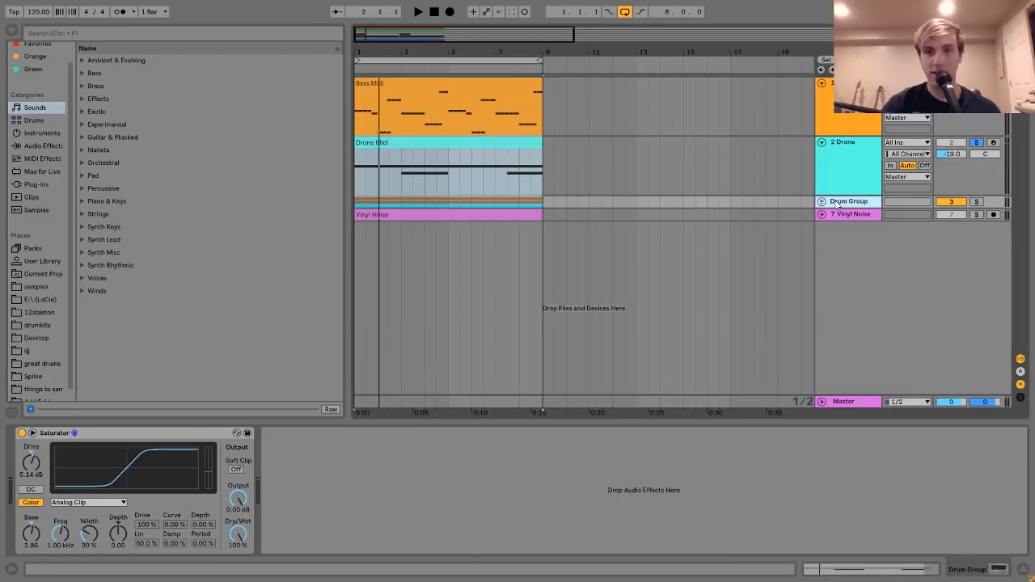
pyautogui.click(821, 201)
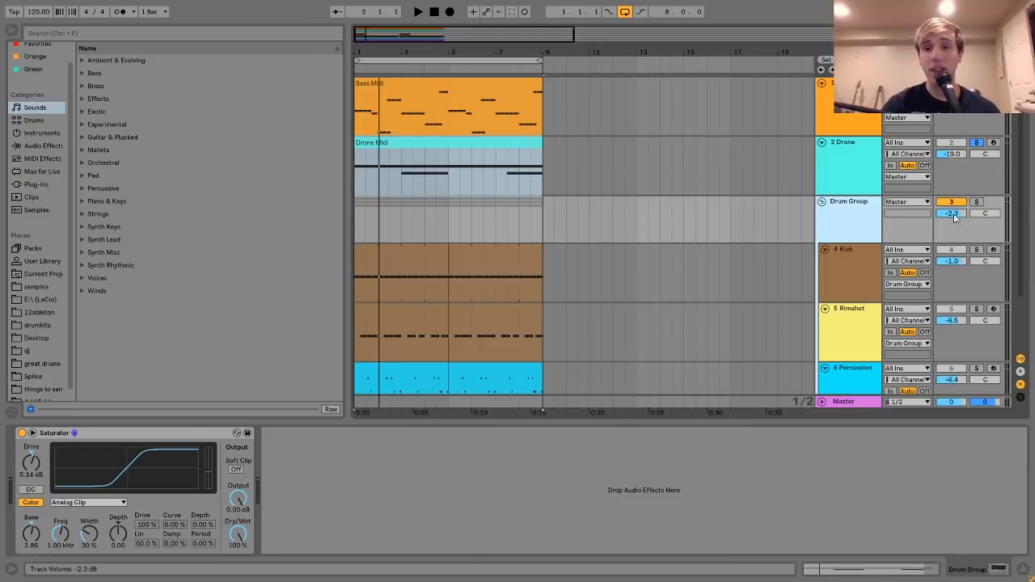
pyautogui.click(976, 203)
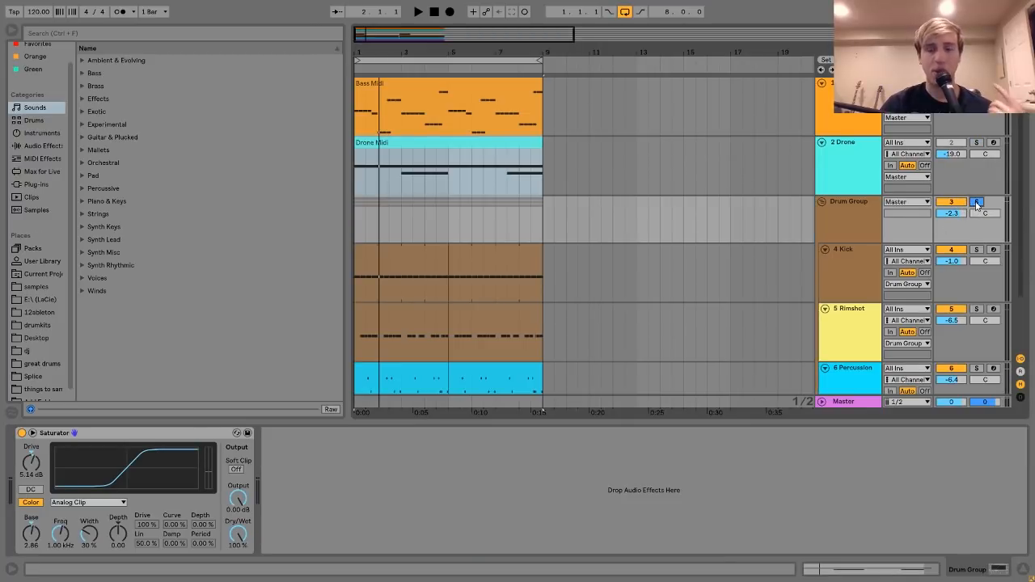
# Play the soloed Drum Group, and solo the Kick track with its first clip selected and play it on its own
pyautogui.press('space')
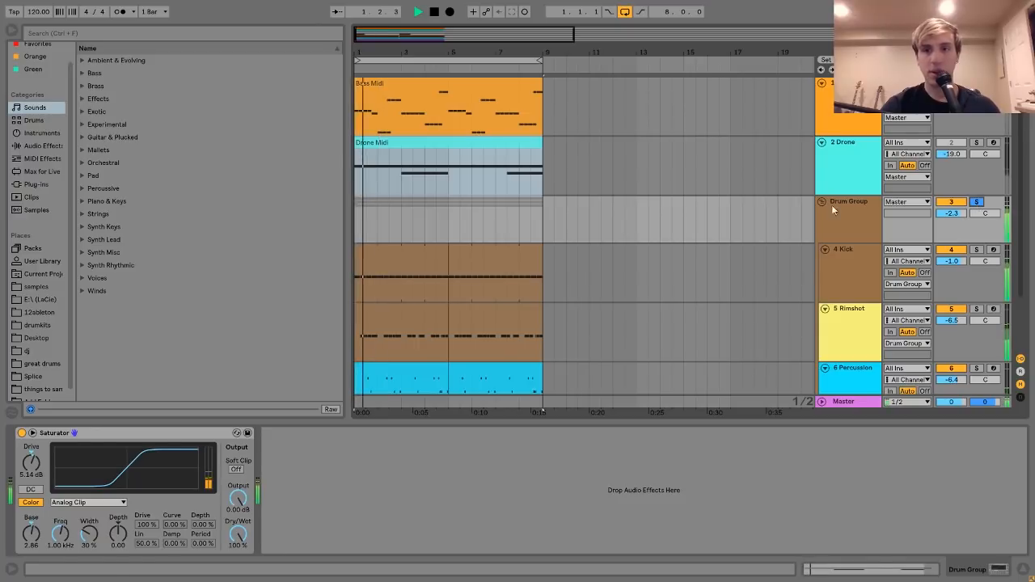
pyautogui.press('space')
pyautogui.click(390, 258)
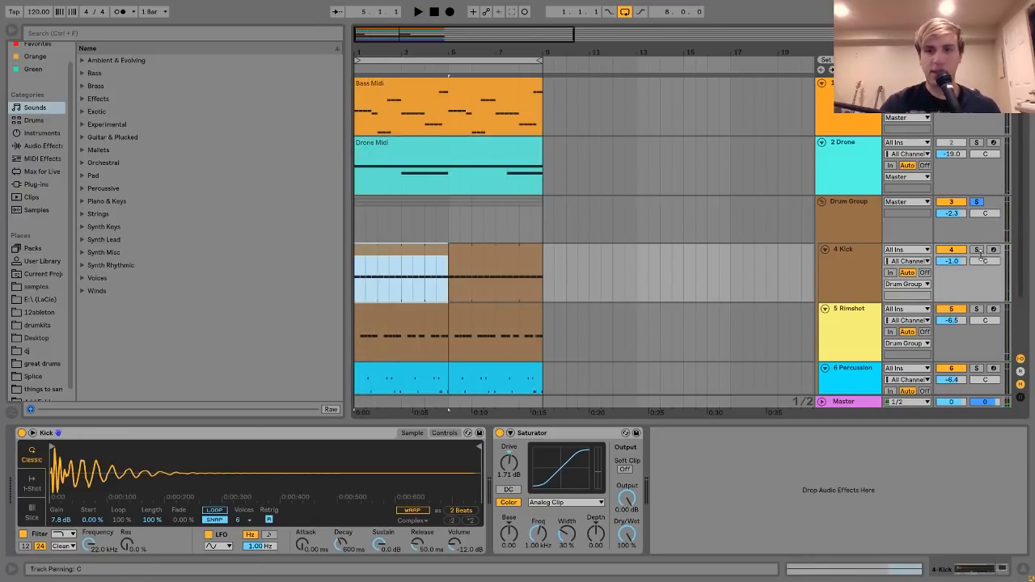
pyautogui.click(976, 250)
pyautogui.press('space')
pyautogui.press('space')
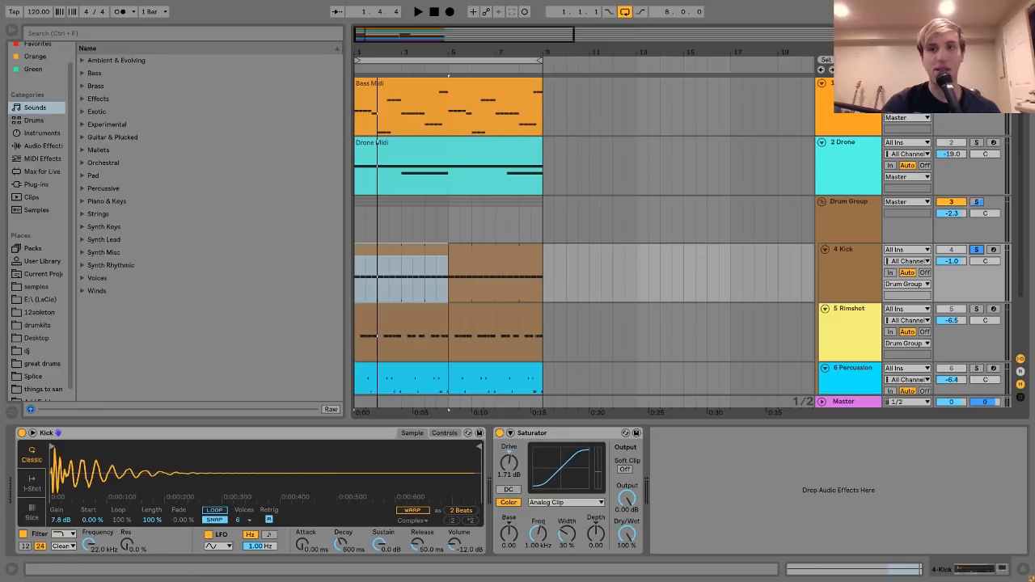
pyautogui.click(849, 89)
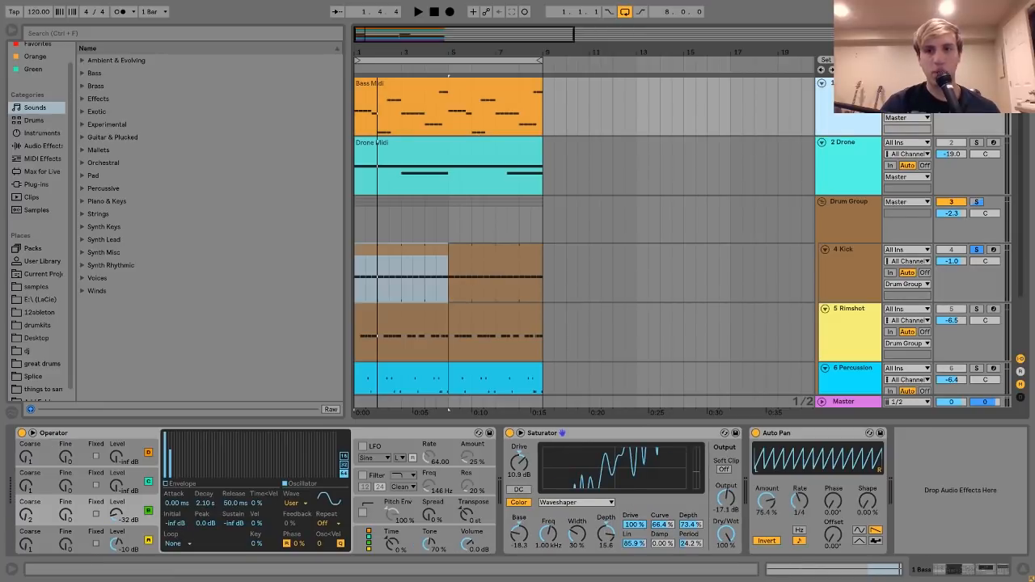
pyautogui.click(849, 252)
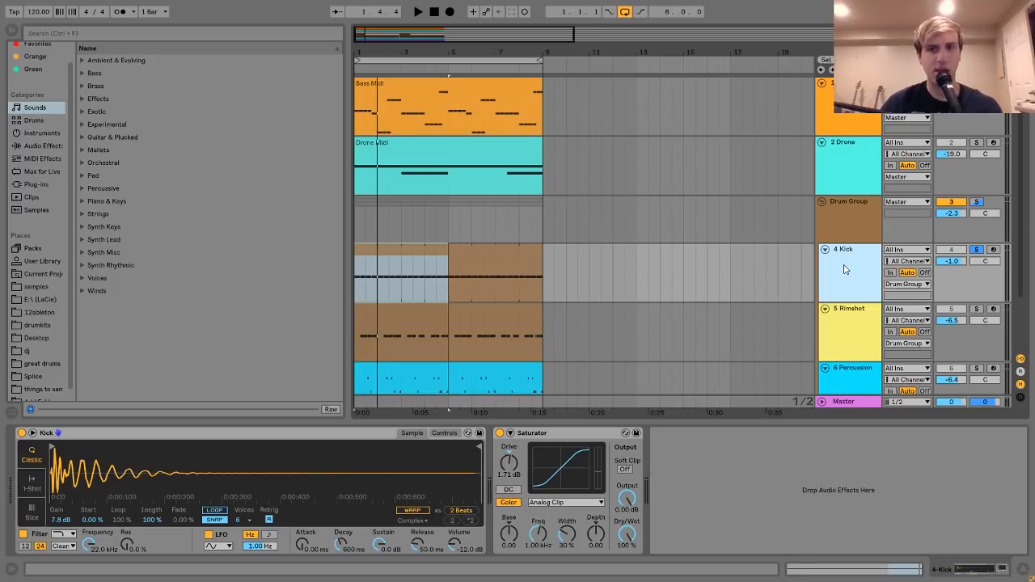
pyautogui.press('space')
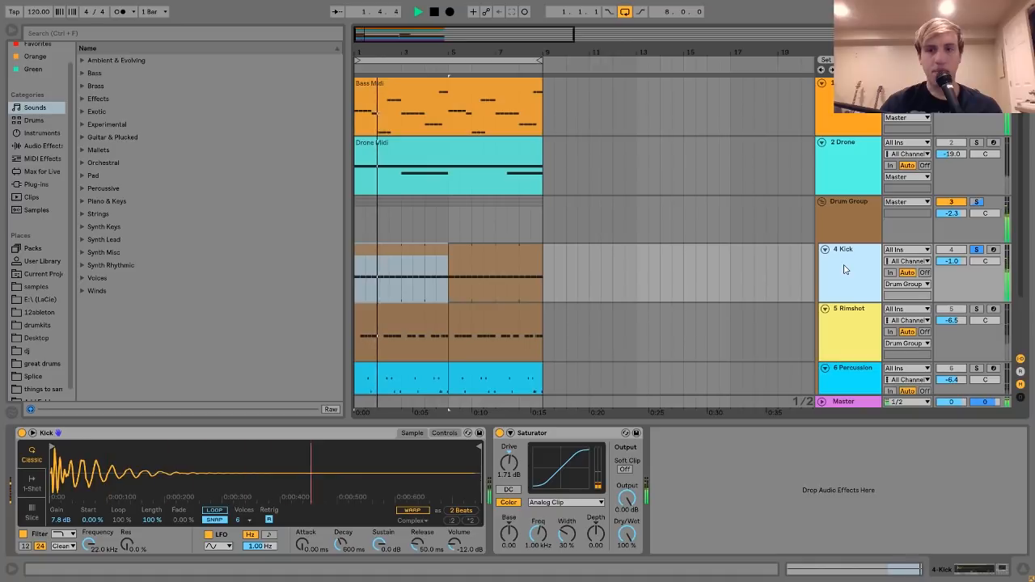
pyautogui.press('space')
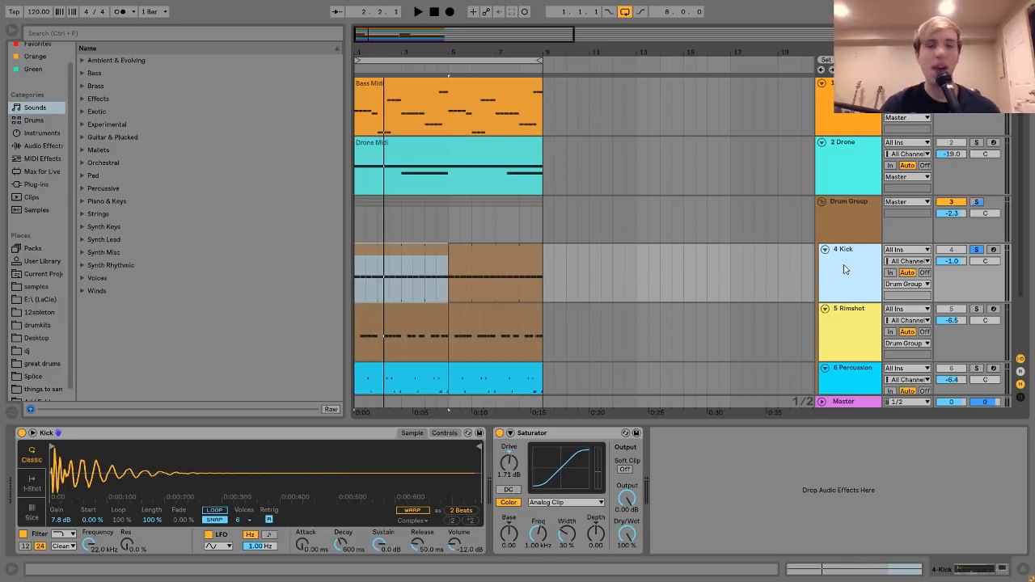
pyautogui.hotkey('ctrl', 'z')
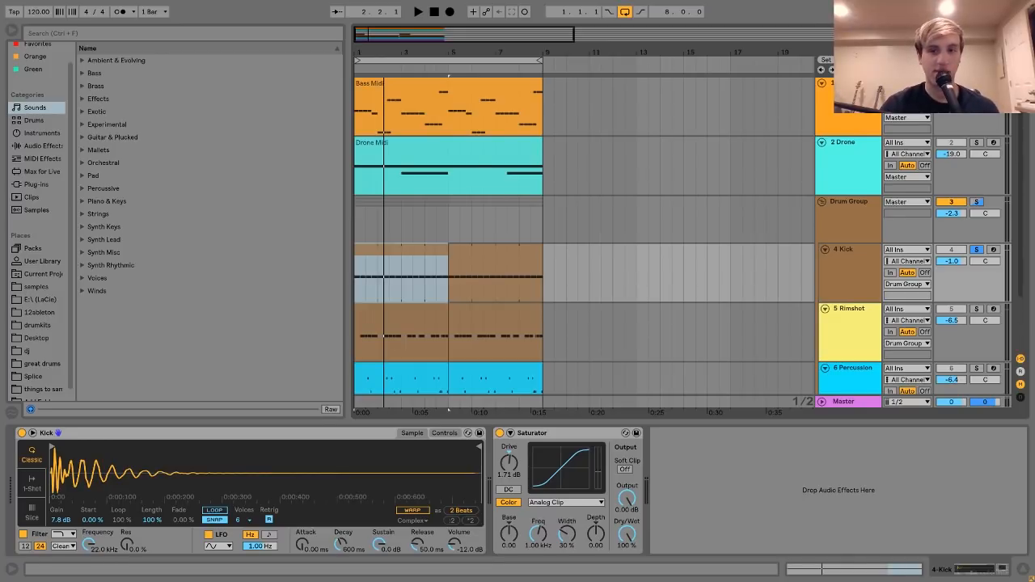
# Play the soloed Kick while bypassing its Saturator and switching it back on for comparison
pyautogui.press('space')
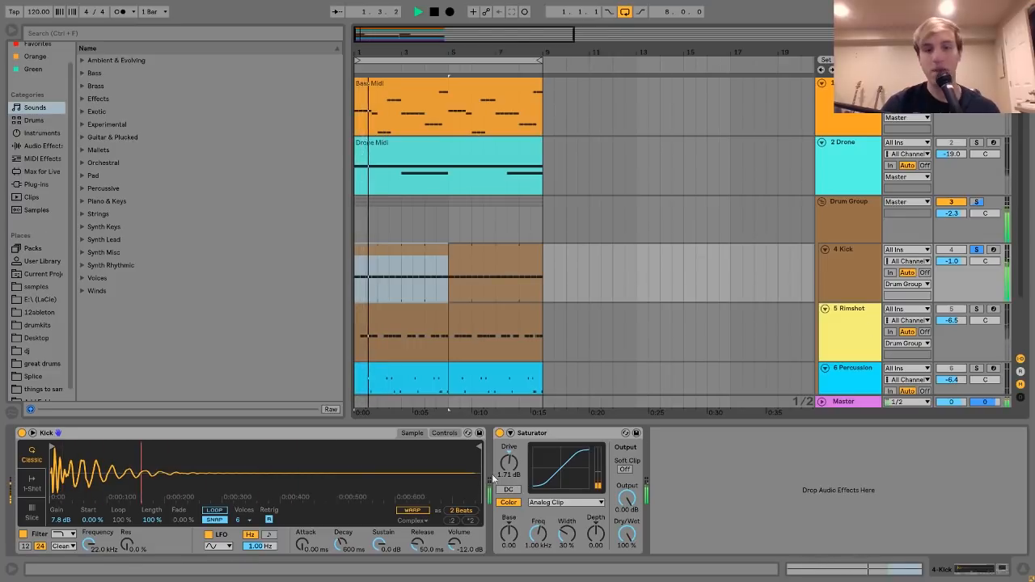
pyautogui.click(499, 435)
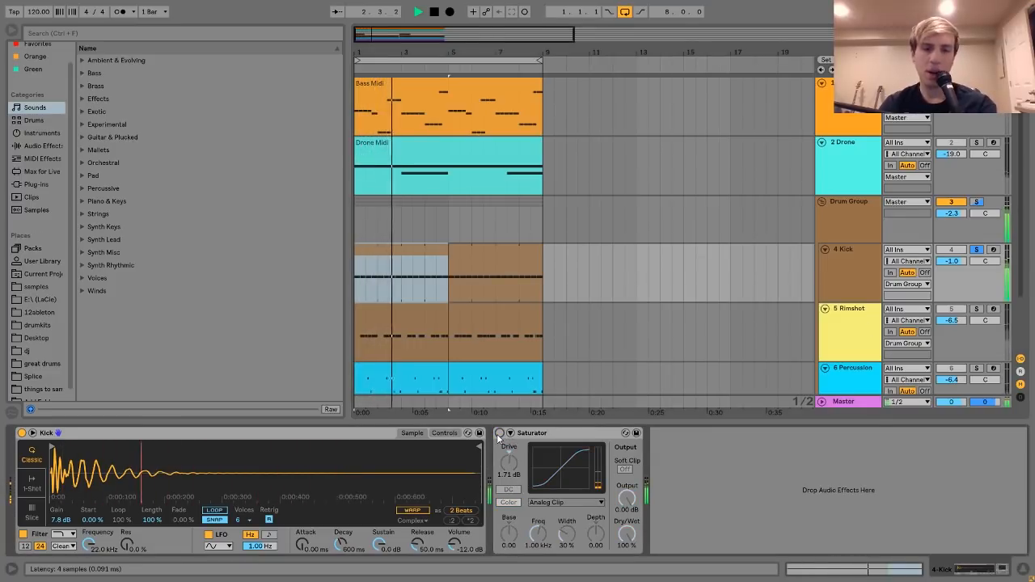
pyautogui.click(499, 434)
pyautogui.press('space')
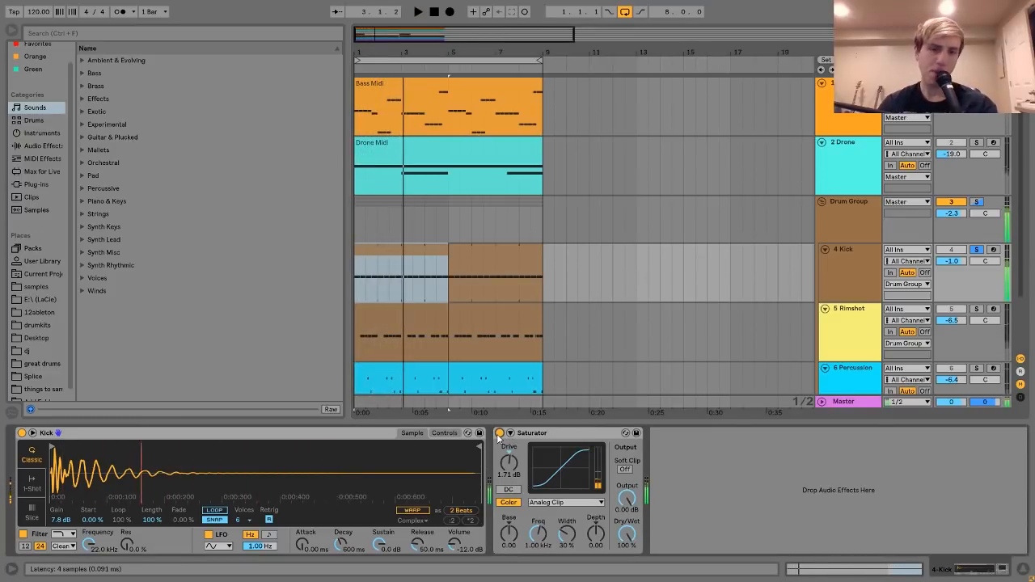
pyautogui.click(857, 325)
pyautogui.click(977, 309)
pyautogui.press('space')
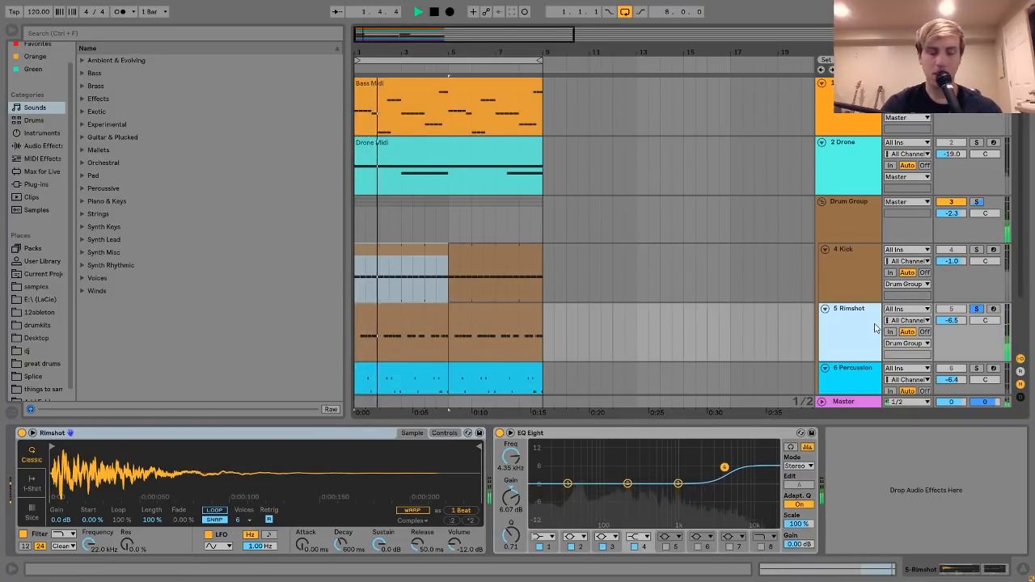
pyautogui.scroll(-1, 876, 327)
pyautogui.scroll(-1, 875, 328)
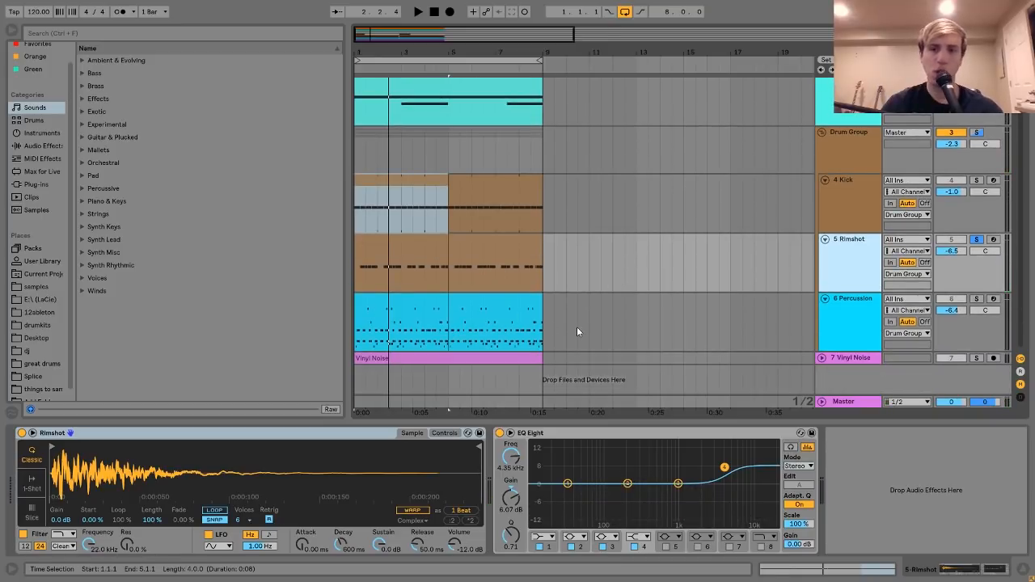
# Show the Percussion track's Drum Rack, solo the track and play it
pyautogui.click(862, 329)
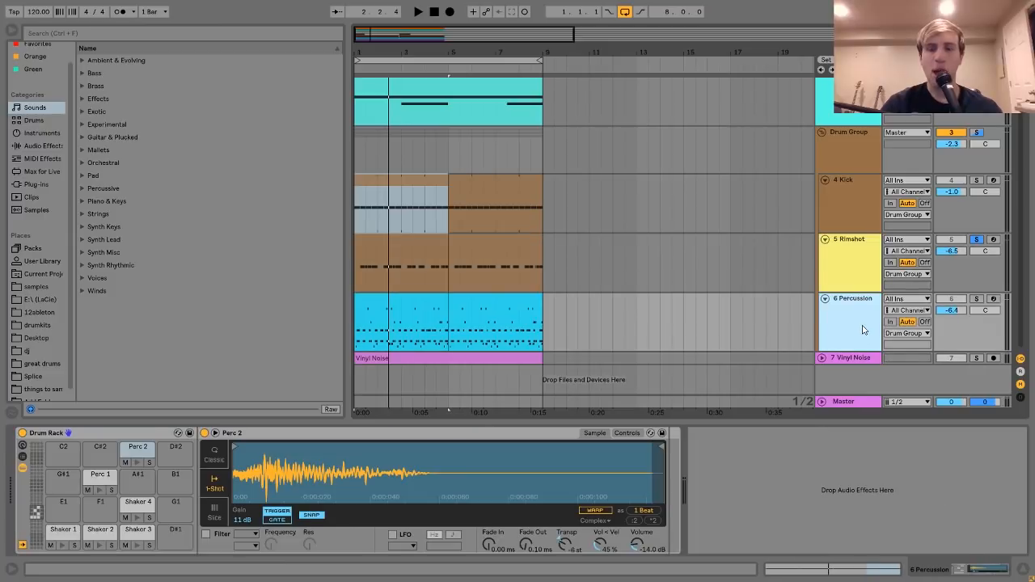
pyautogui.click(977, 299)
pyautogui.press('space')
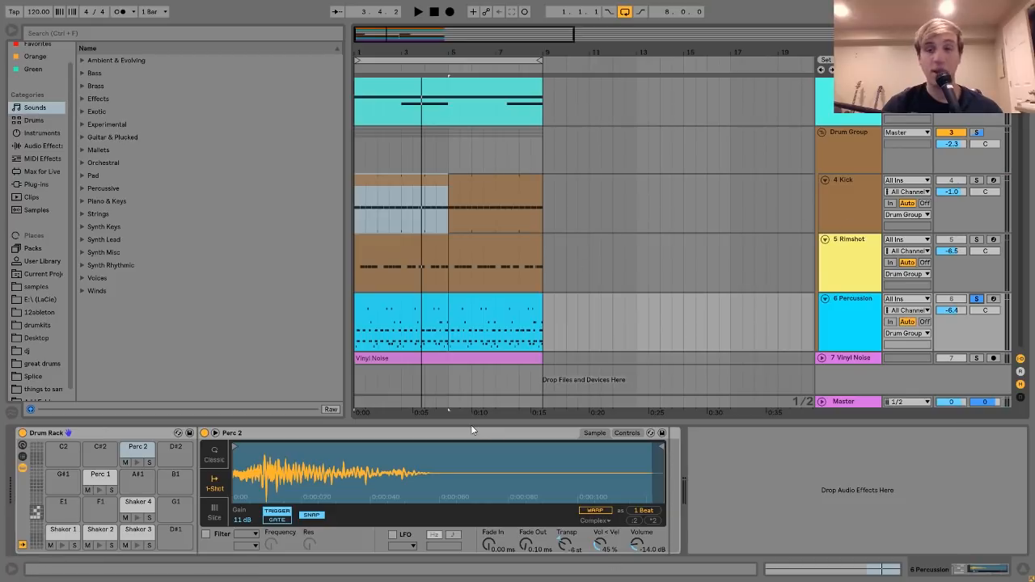
# Solo the whole Drum Group in place of the single Percussion track and play it from the start
pyautogui.click(867, 152)
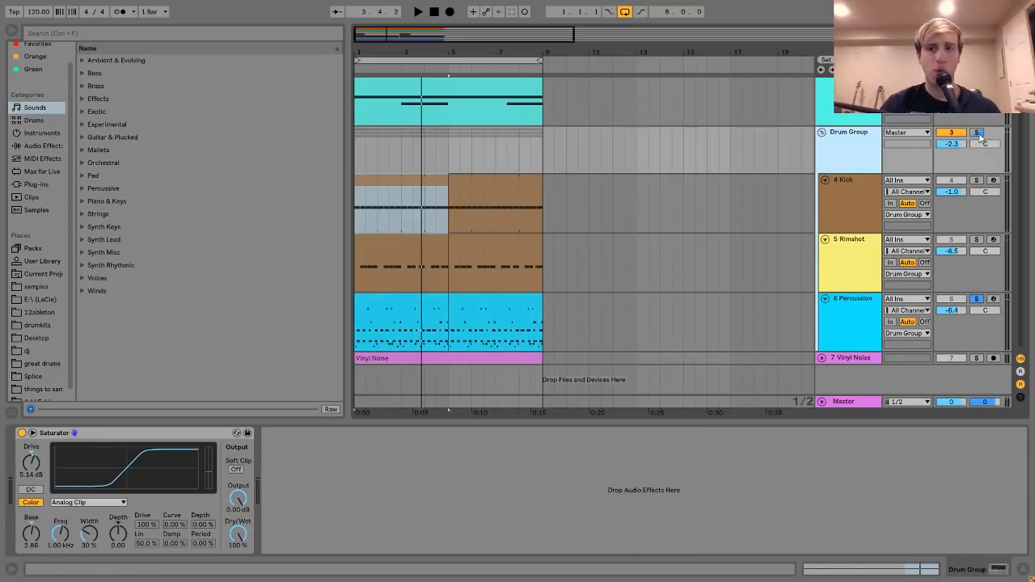
pyautogui.click(976, 132)
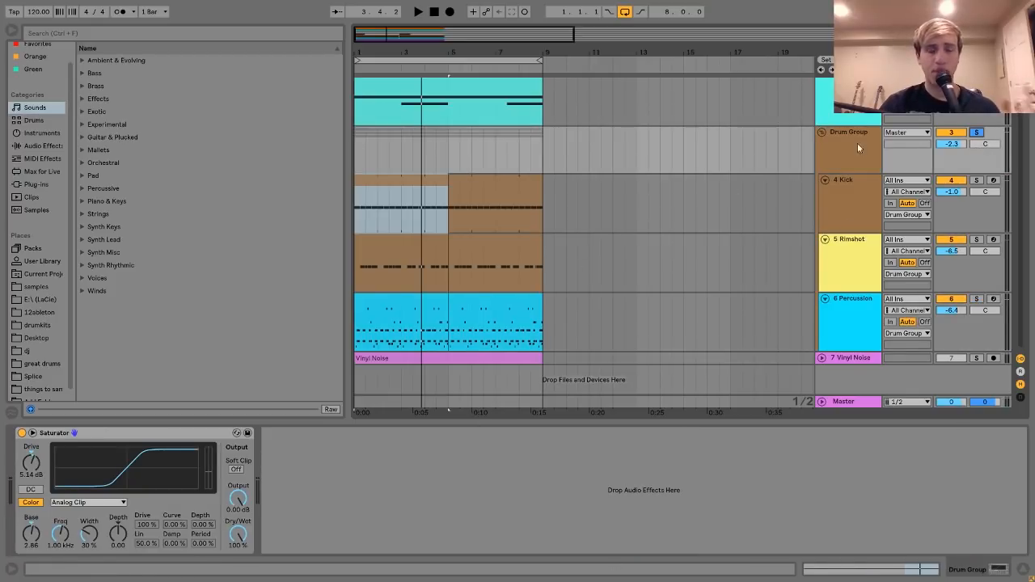
pyautogui.click(356, 157)
pyautogui.press('space')
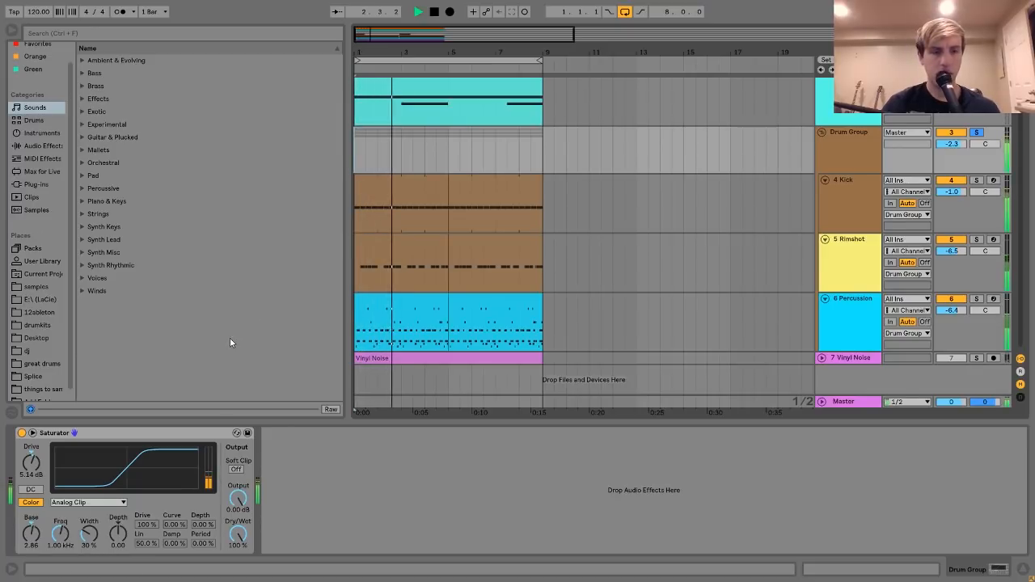
pyautogui.press('space')
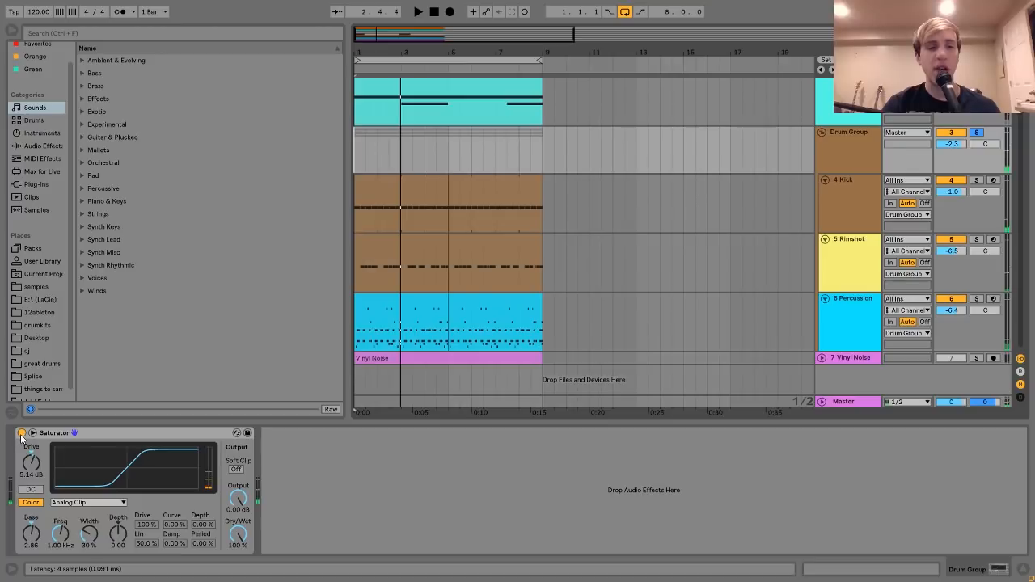
# Play the Drum Group with its Saturator bypassed, and switch the Saturator back on
pyautogui.click(21, 433)
pyautogui.press('space')
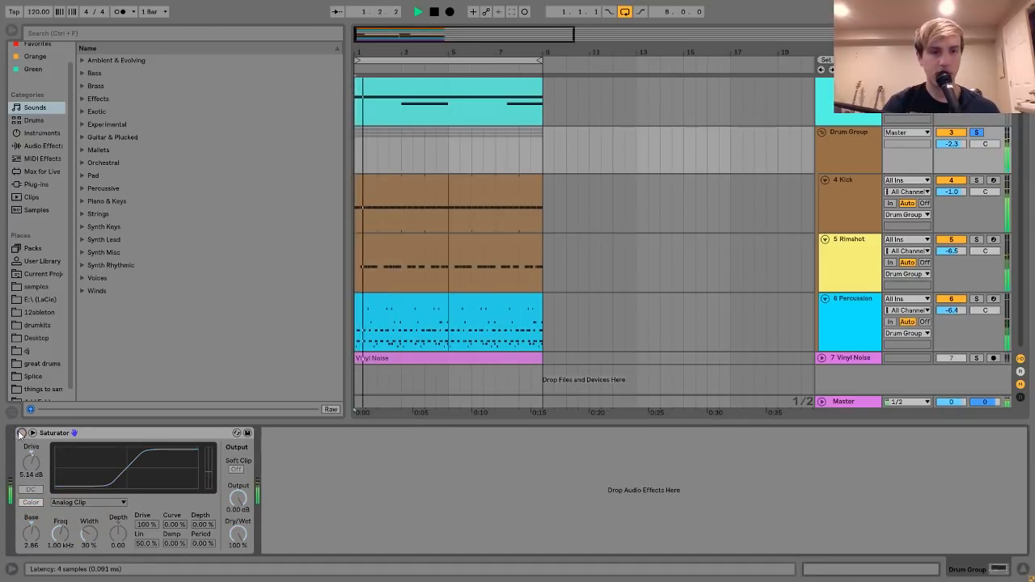
pyautogui.press('space')
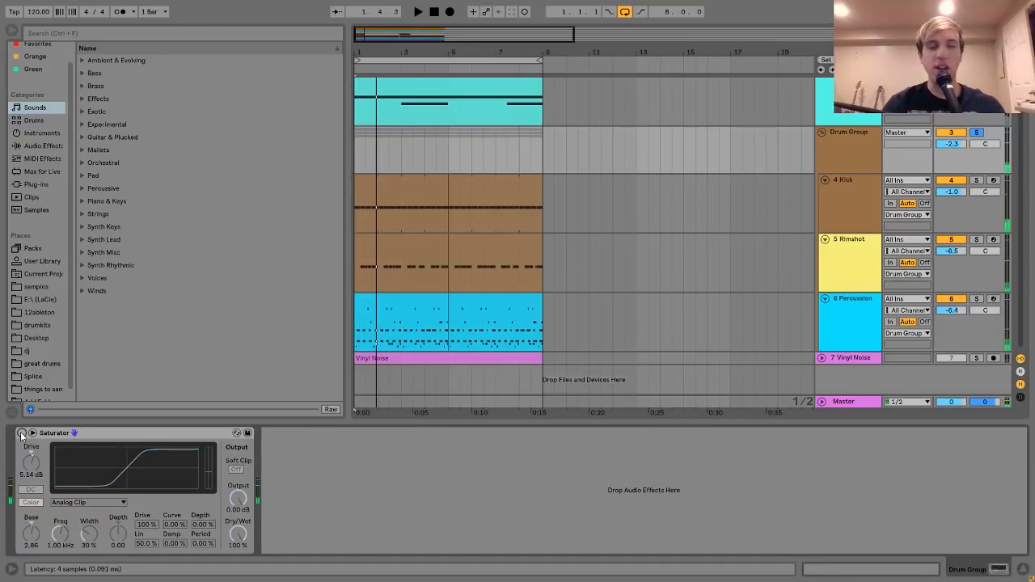
pyautogui.click(21, 433)
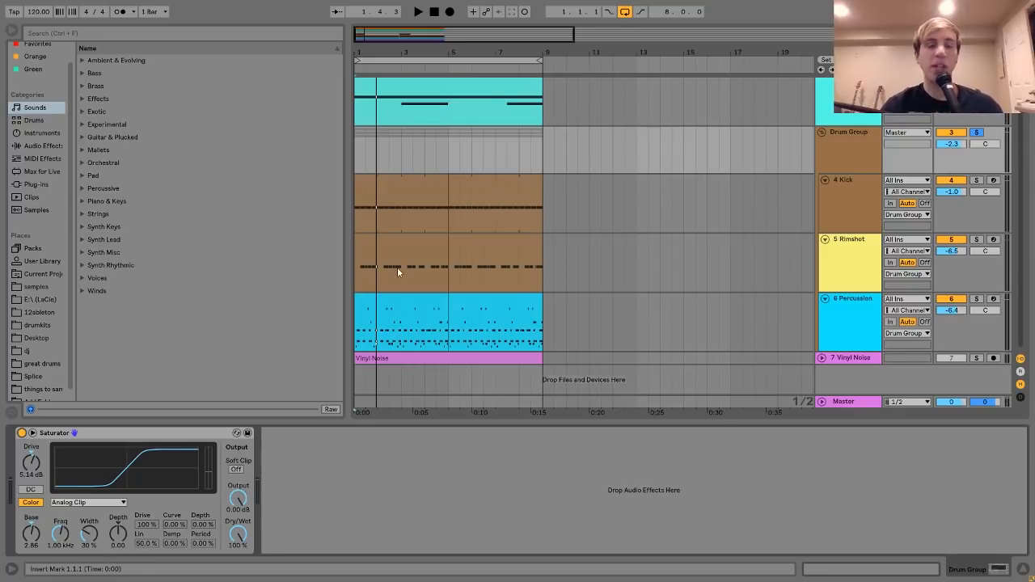
# Unsolo the Drum Group during playback to hear the drums together with the Bass and Drone
pyautogui.press('space')
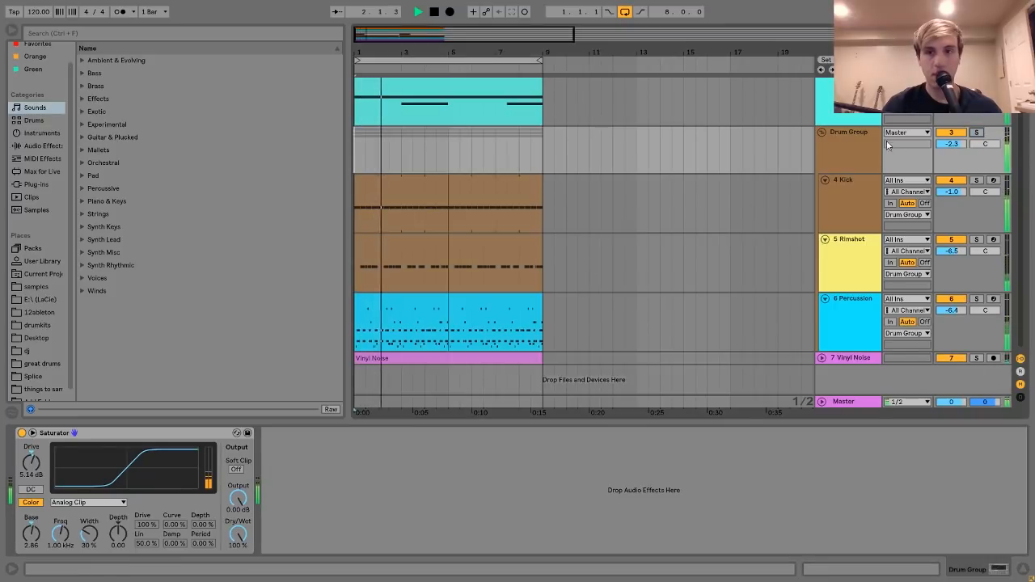
pyautogui.scroll(3, 841, 143)
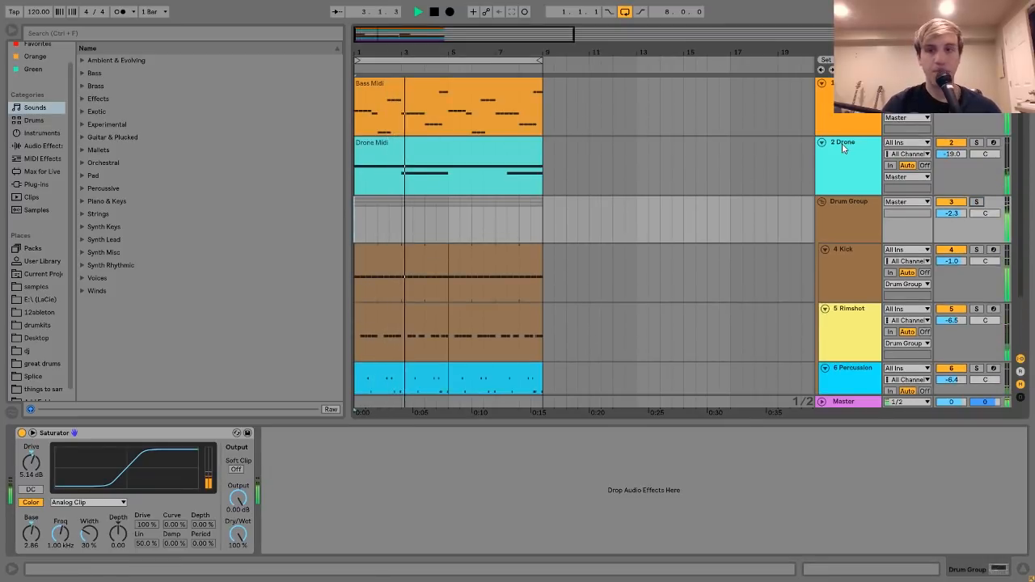
pyautogui.press('space')
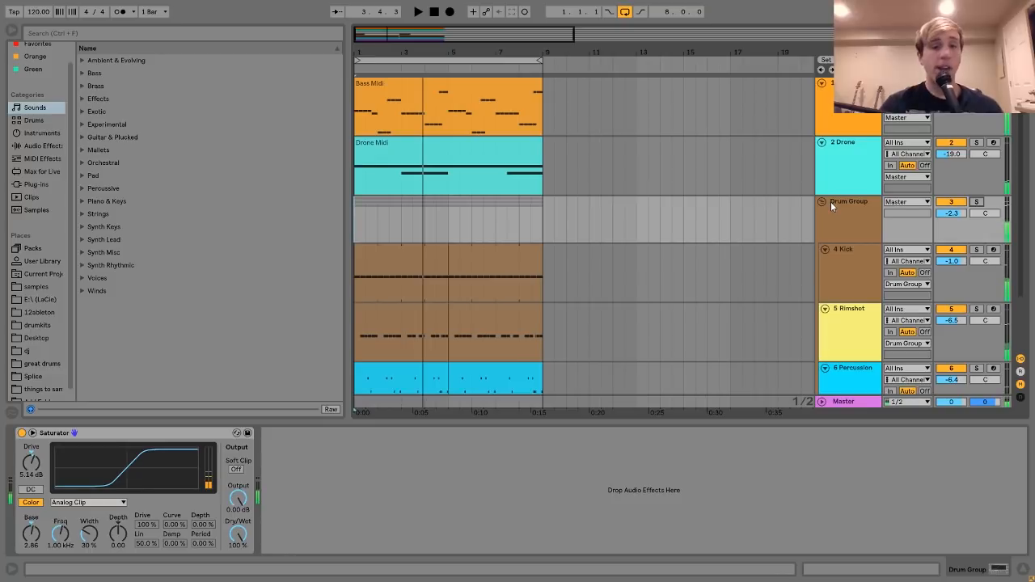
# Fold all the tracks in the arrangement, and show the Bass track's device chain
pyautogui.click(831, 201)
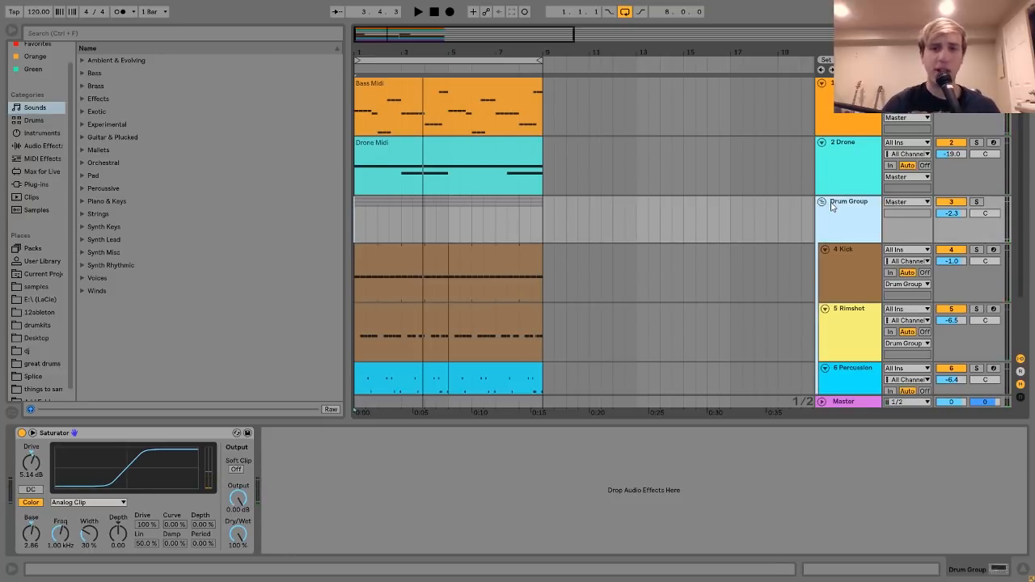
pyautogui.keyDown('alt'); pyautogui.click(821, 201); pyautogui.keyUp('alt')
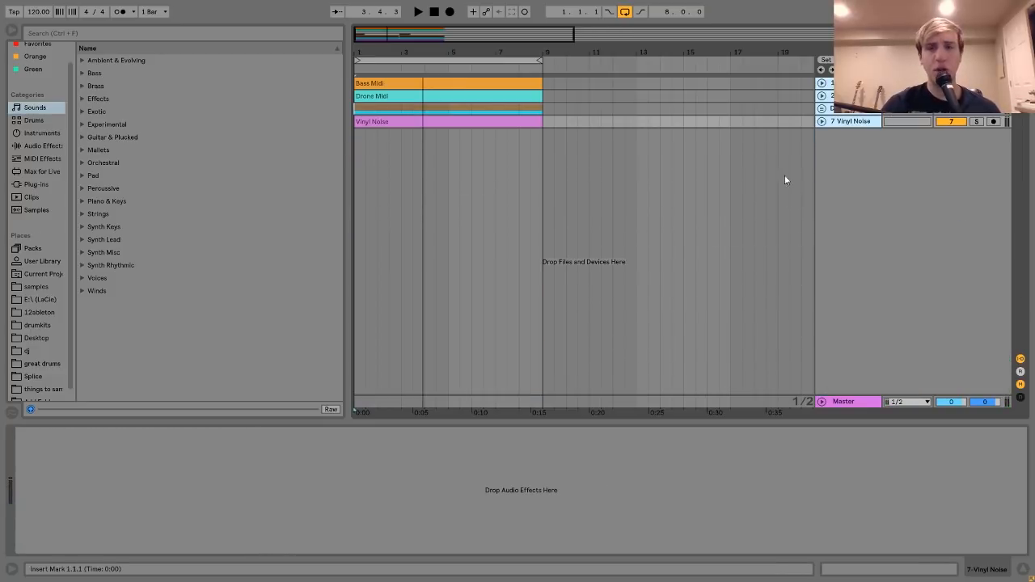
pyautogui.click(850, 83)
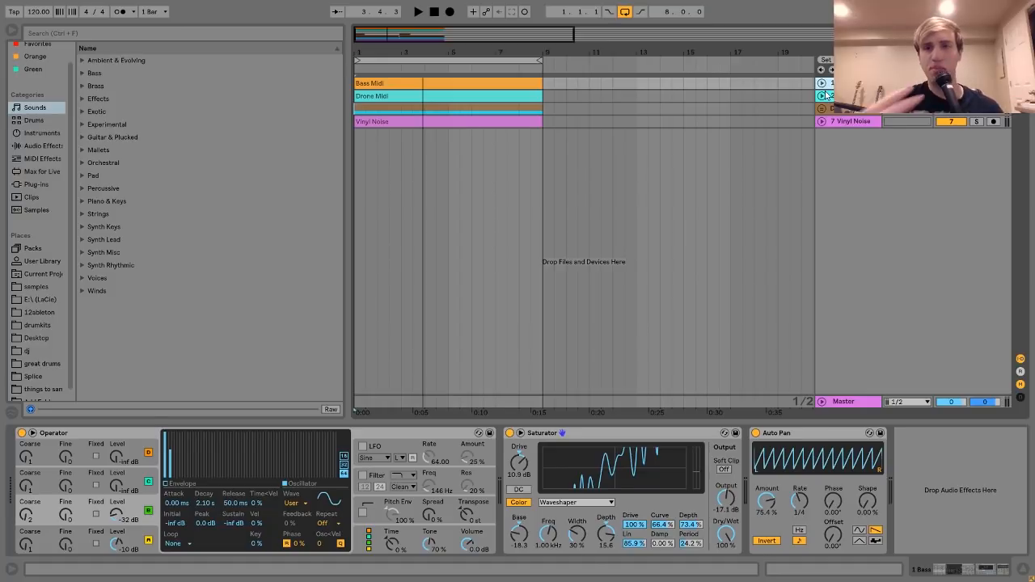